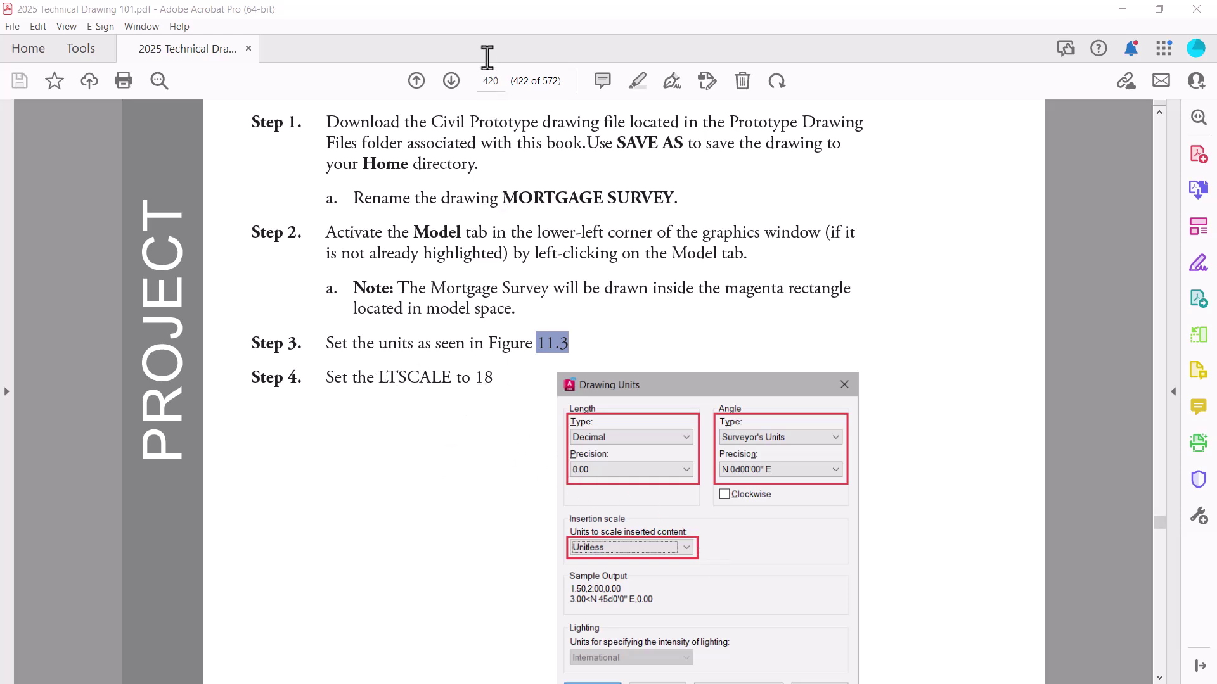
# Review the units, LTSCALE and layer instructions in the project PDF and move its window out of the way.
pyautogui.scroll(-8, 492, 212)
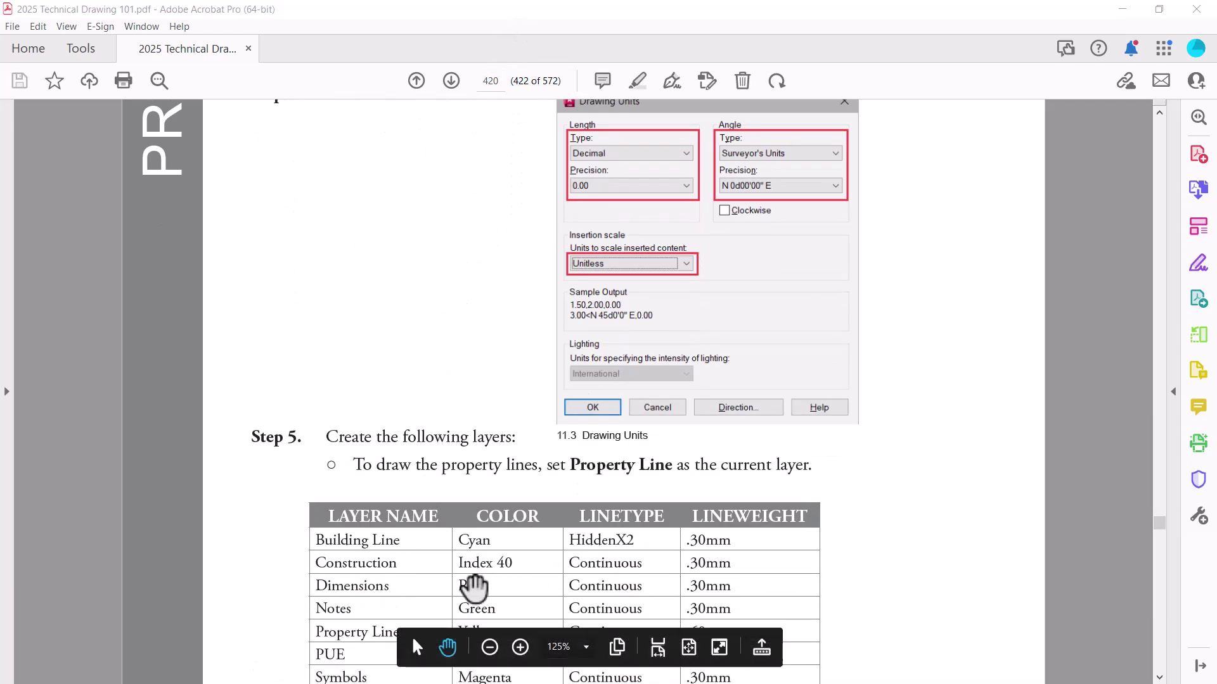
pyautogui.scroll(2, 475, 399)
pyautogui.scroll(5, 476, 397)
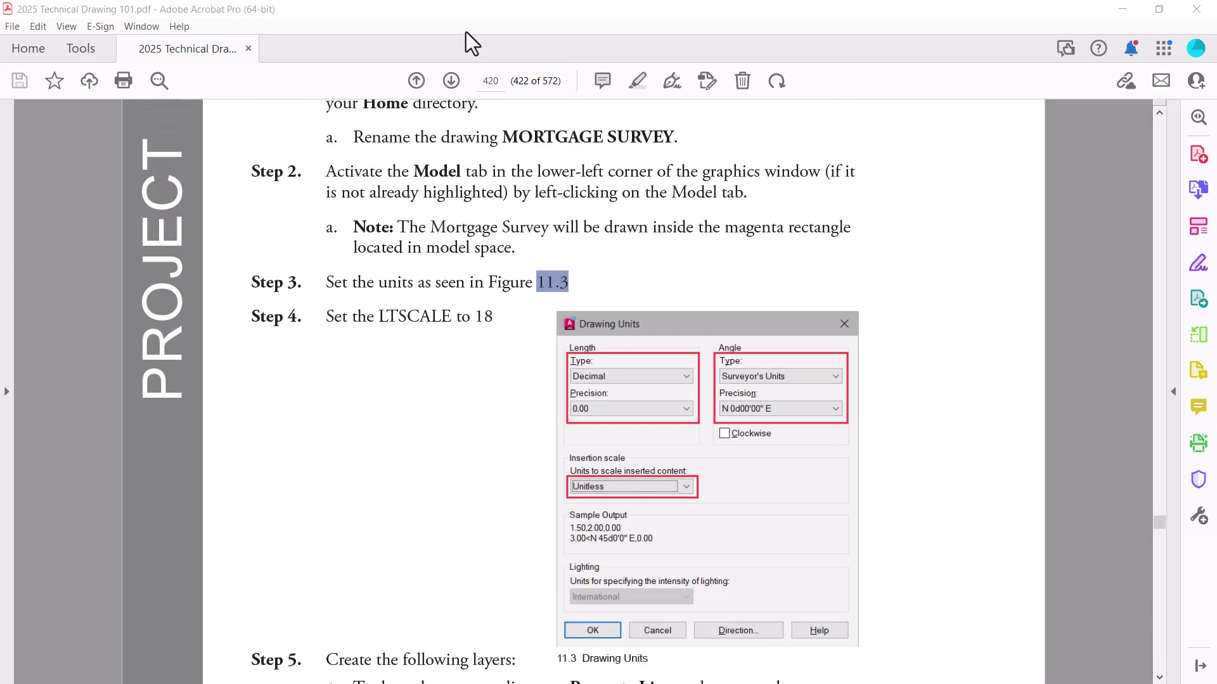
pyautogui.moveTo(466, 12)
pyautogui.mouseDown()
pyautogui.moveTo(790, 280)
pyautogui.moveTo(1216, 343)
pyautogui.moveTo(1216, 368)
pyautogui.mouseUp()
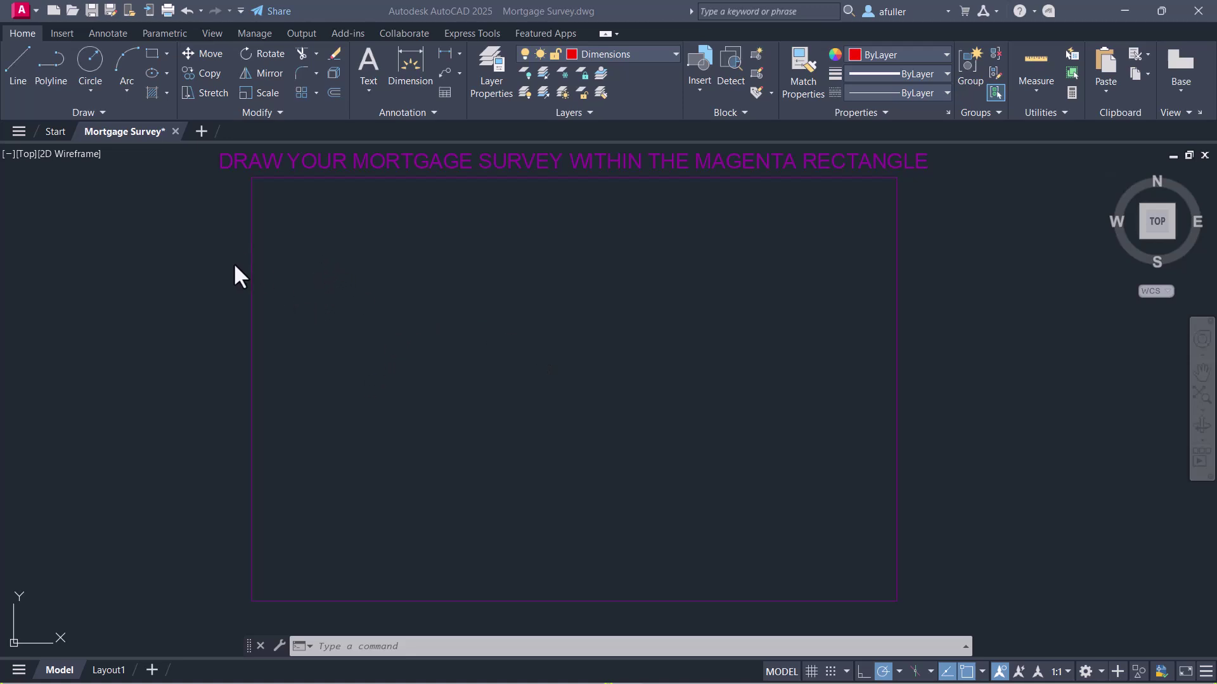
# Switch to the Mortgage Survey drawing in AutoCAD and set its linetype scale (LTSCALE) to 18.
pyautogui.click(319, 544)
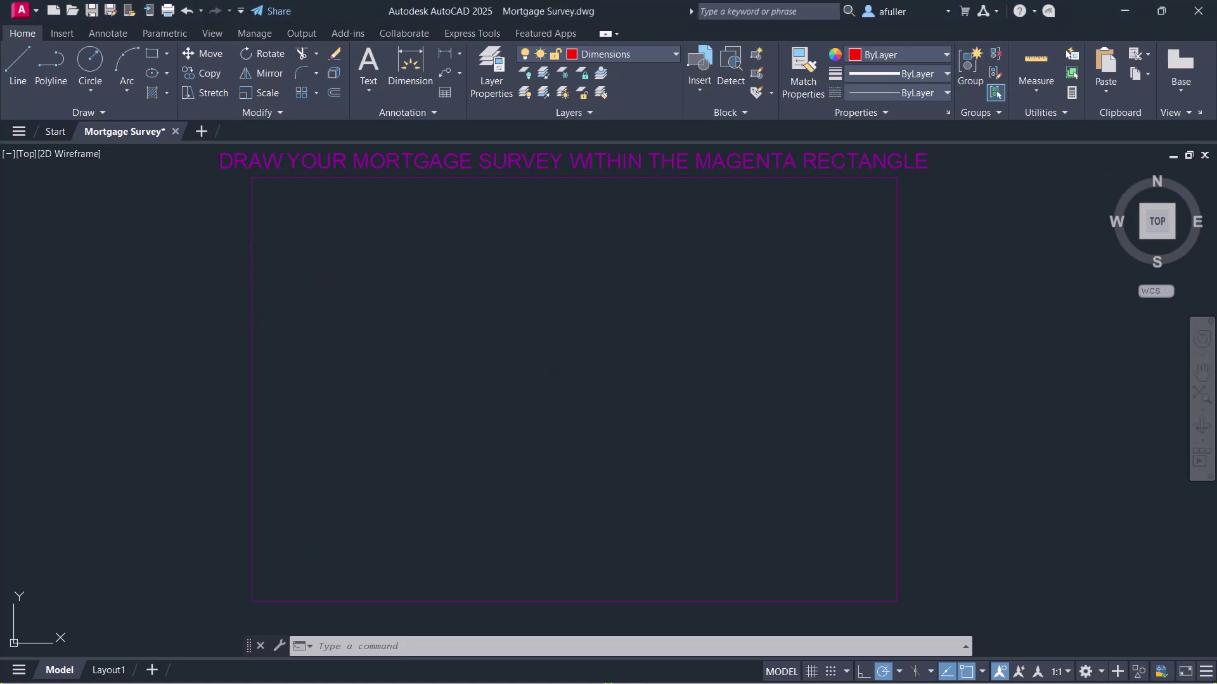
pyautogui.write('lts')
pyautogui.press('Return')
pyautogui.write('18')
pyautogui.press('Return')
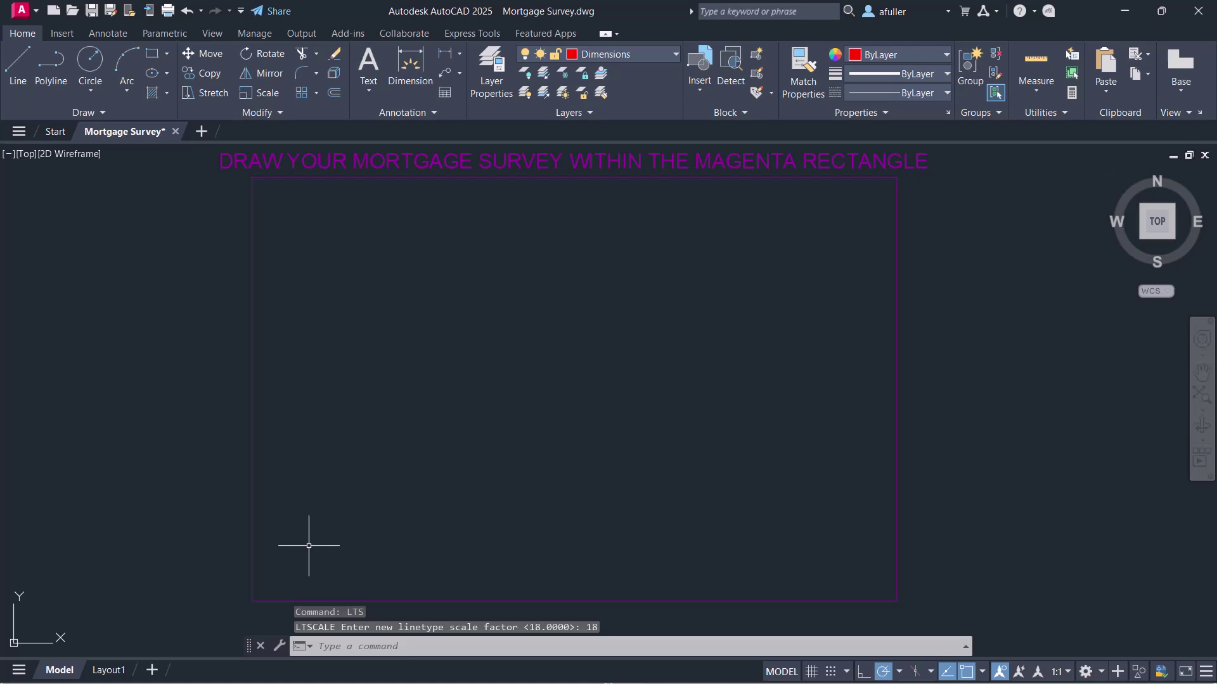
# Configure the drawing units with Surveyor's Units as the angle type and an angle precision of N 0d00'00.00" E.
pyautogui.write('units')
pyautogui.press('Return')
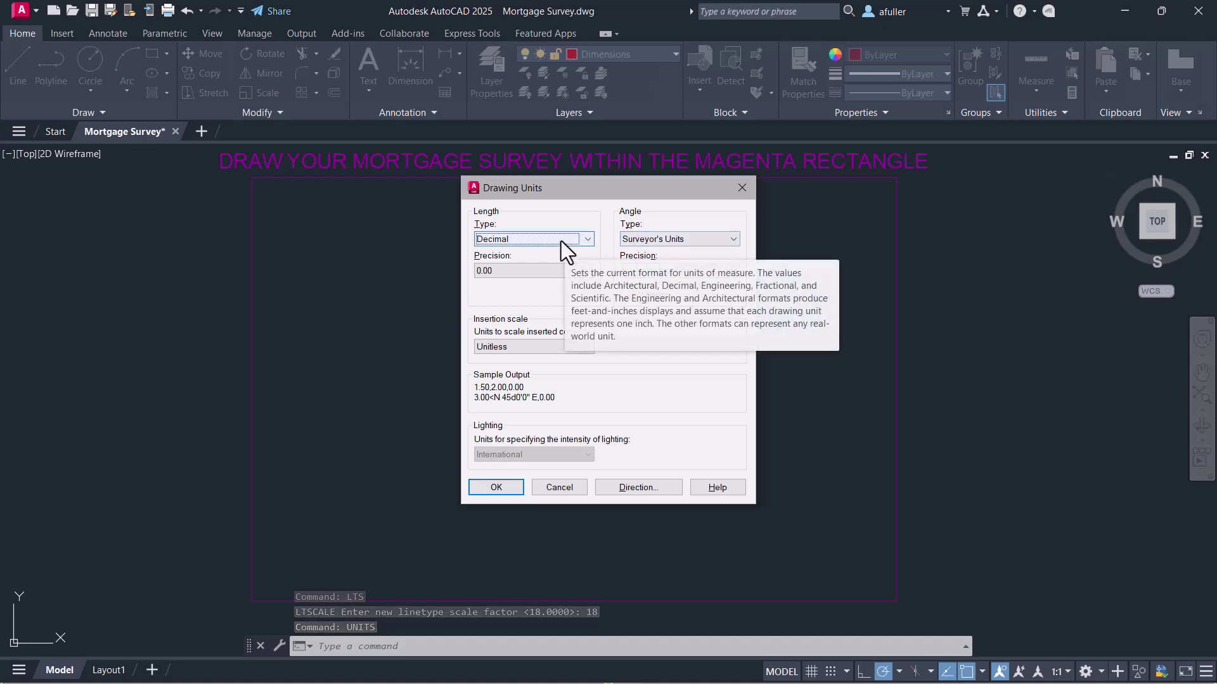
pyautogui.click(553, 273)
pyautogui.click(552, 275)
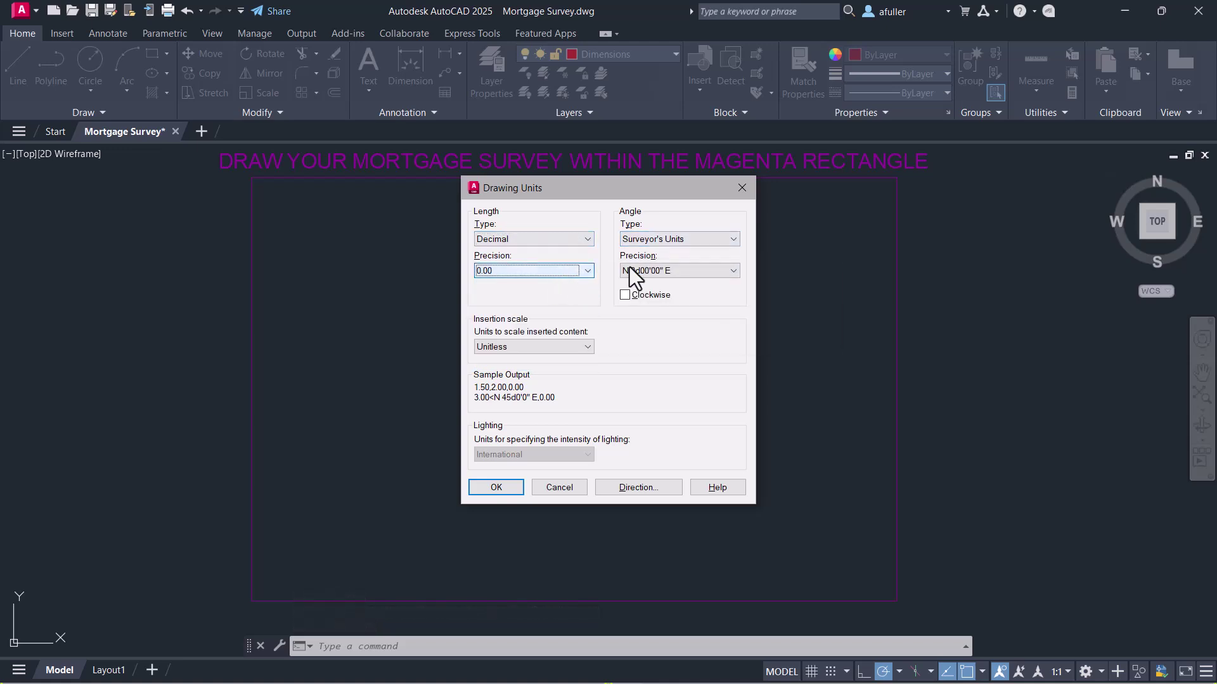
pyautogui.click(700, 242)
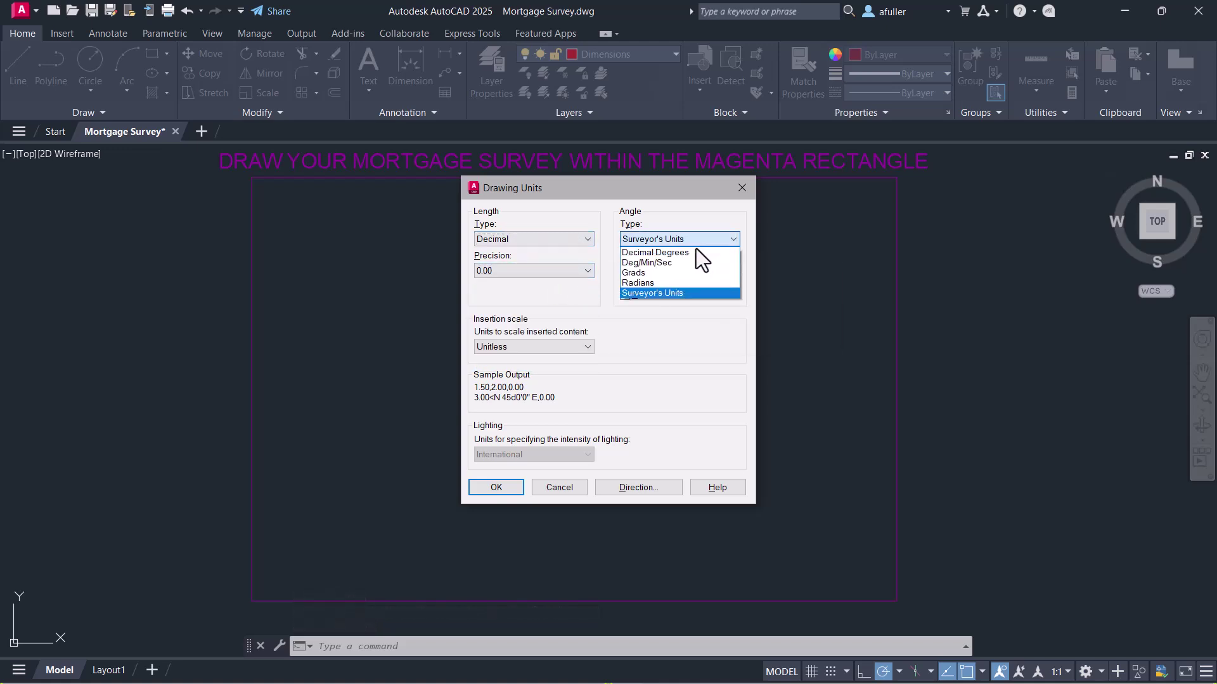
pyautogui.click(656, 295)
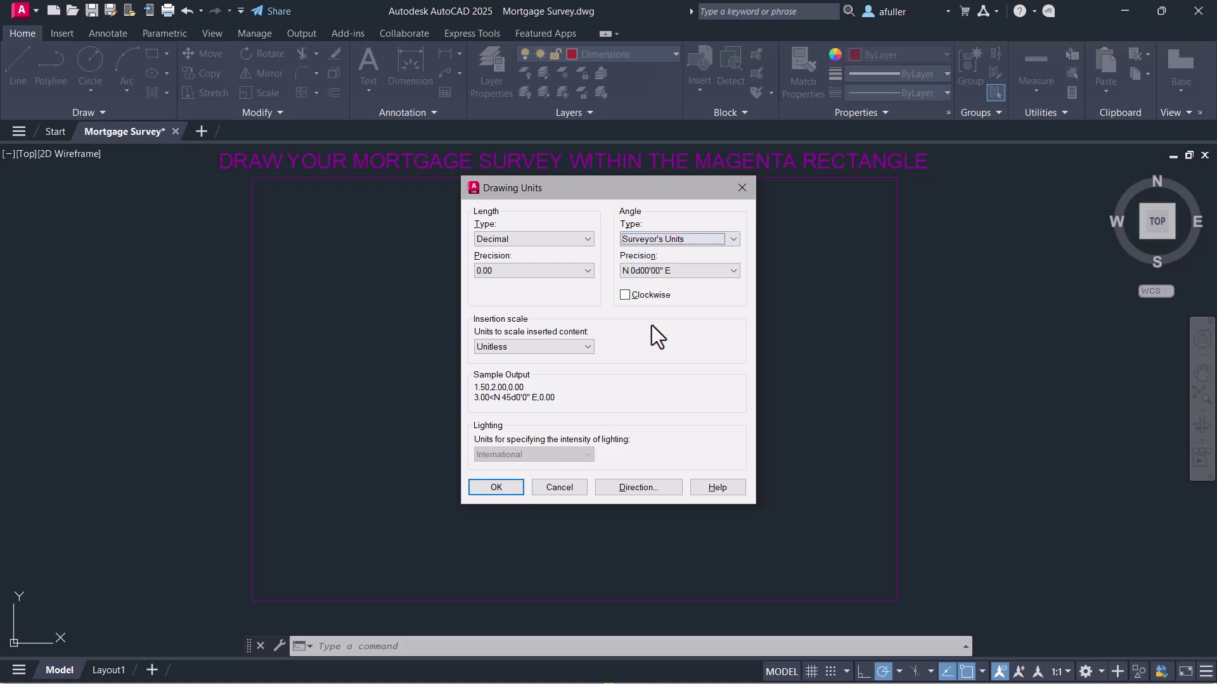
pyautogui.click(724, 272)
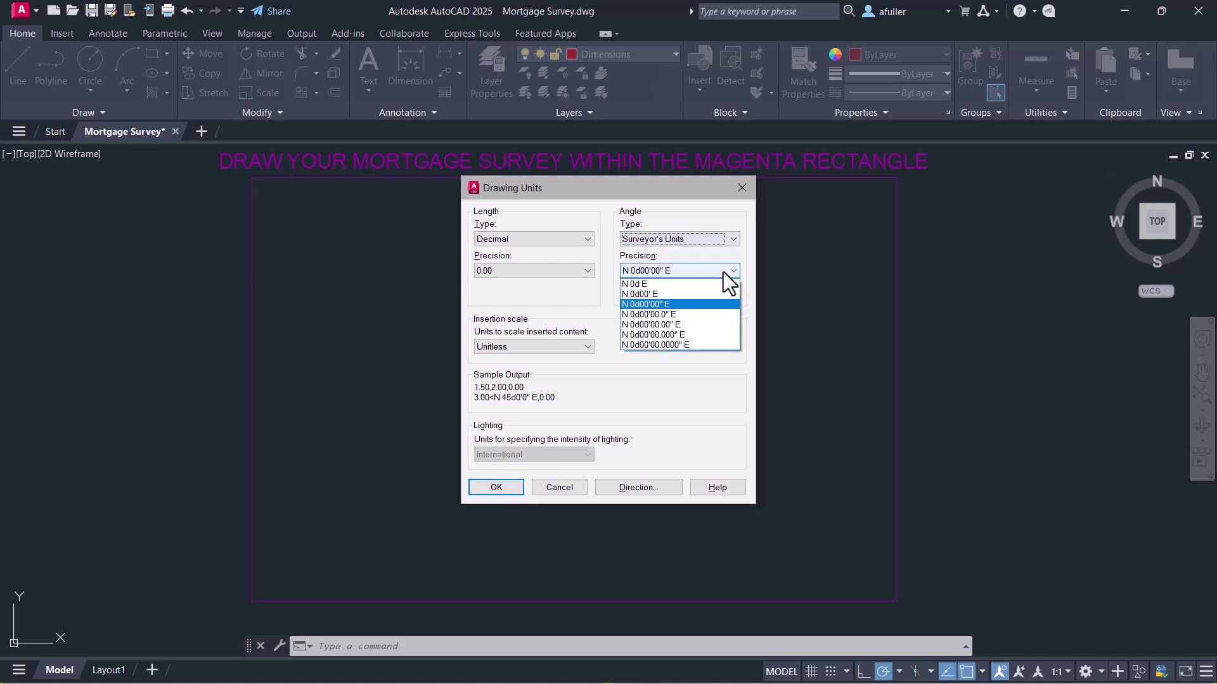
pyautogui.click(691, 324)
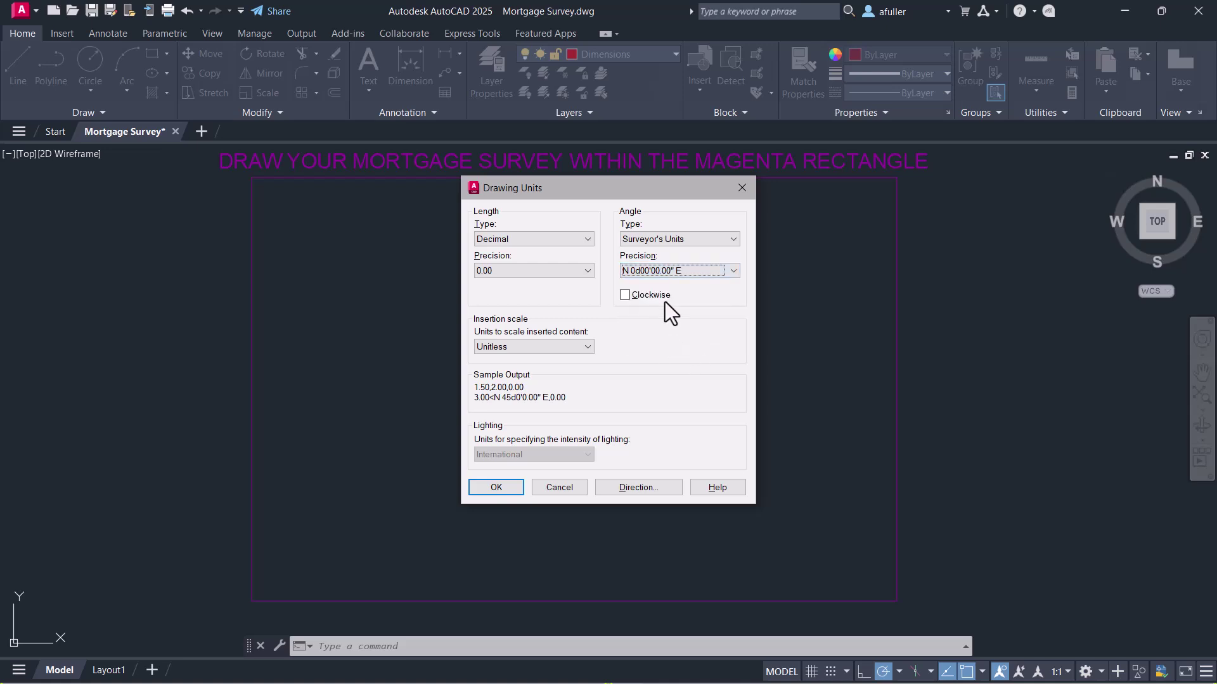
pyautogui.click(491, 487)
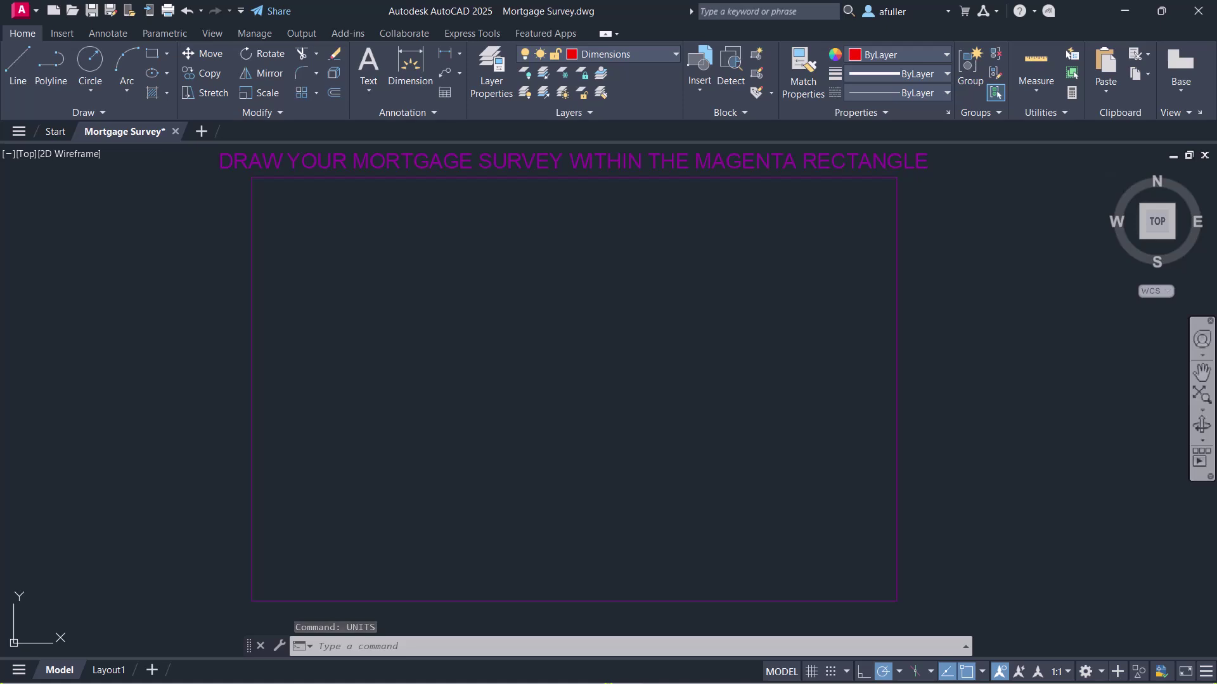
pyautogui.click(639, 56)
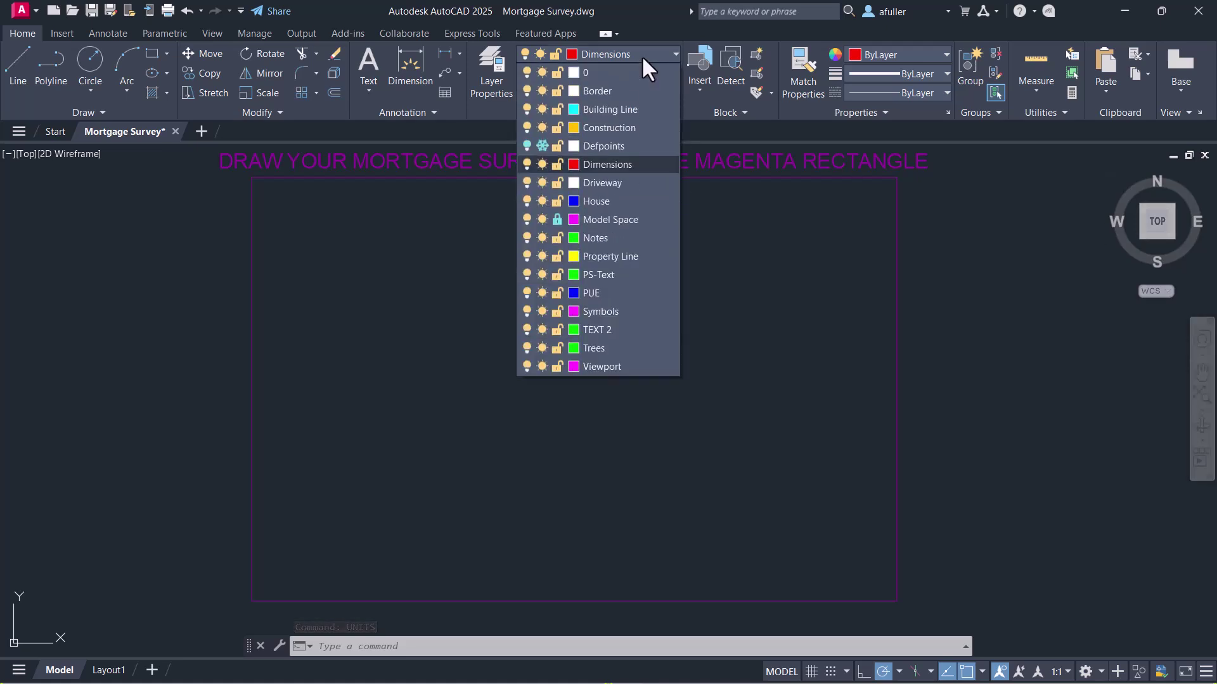
pyautogui.click(838, 328)
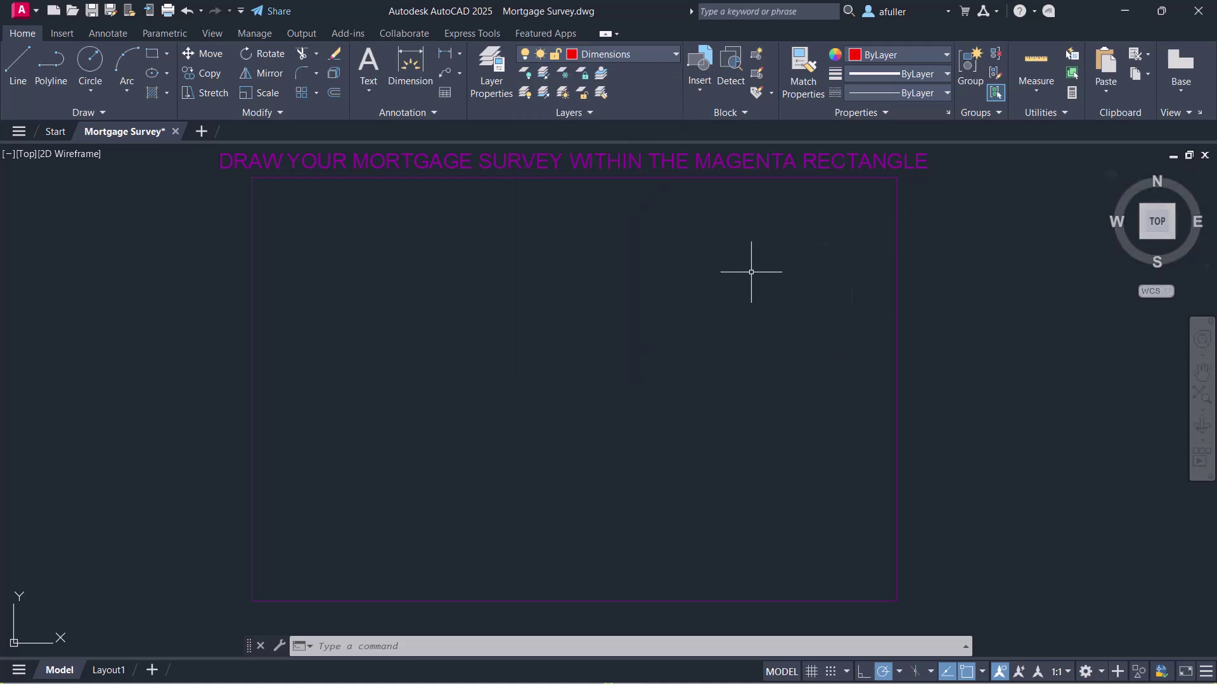
# Create a text style named Civil Text and make it the current style.
pyautogui.click(107, 33)
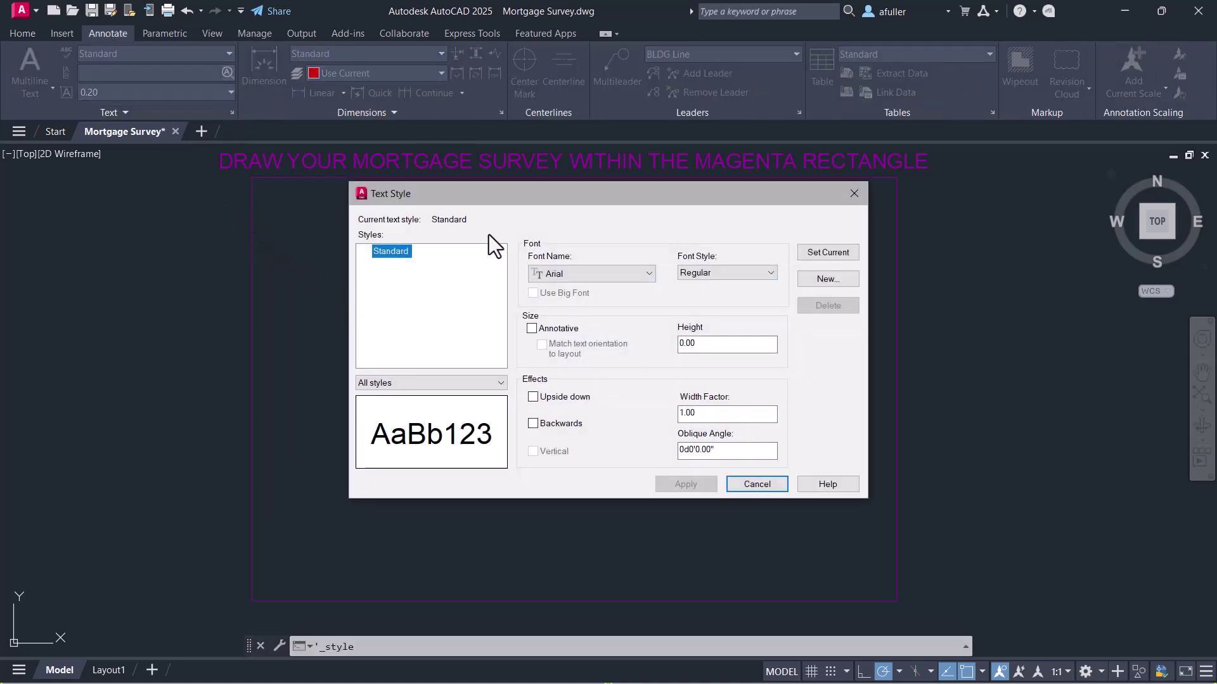
pyautogui.click(819, 285)
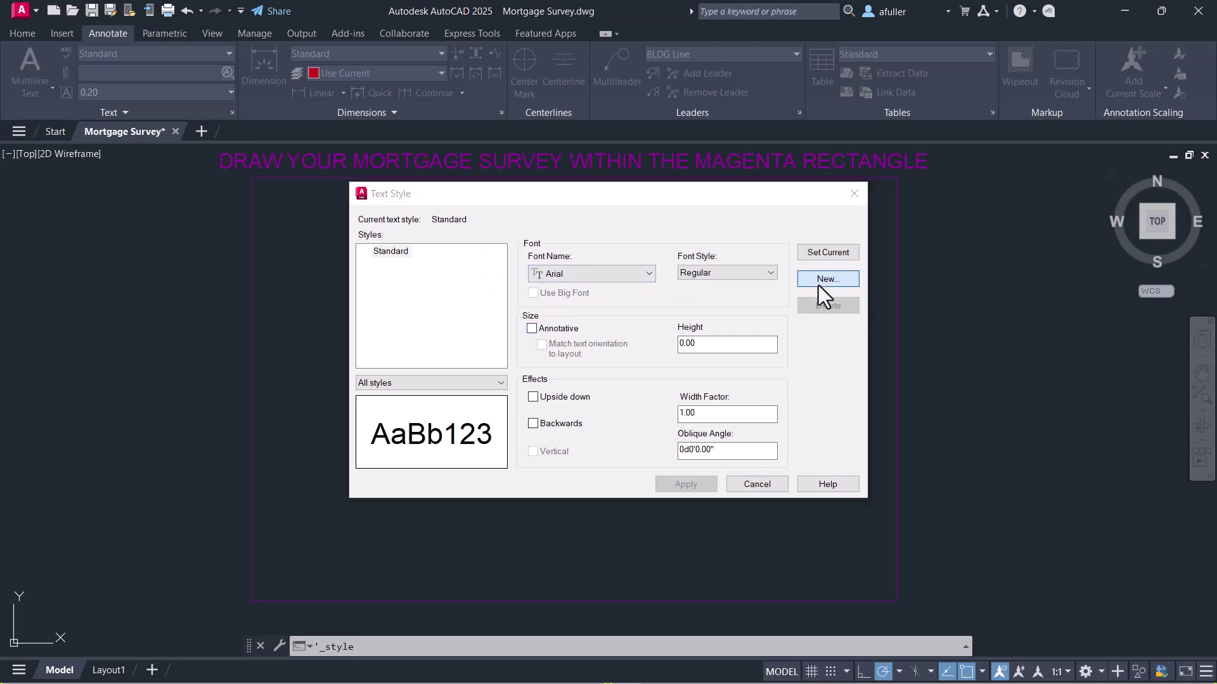
pyautogui.write('Civil Text')
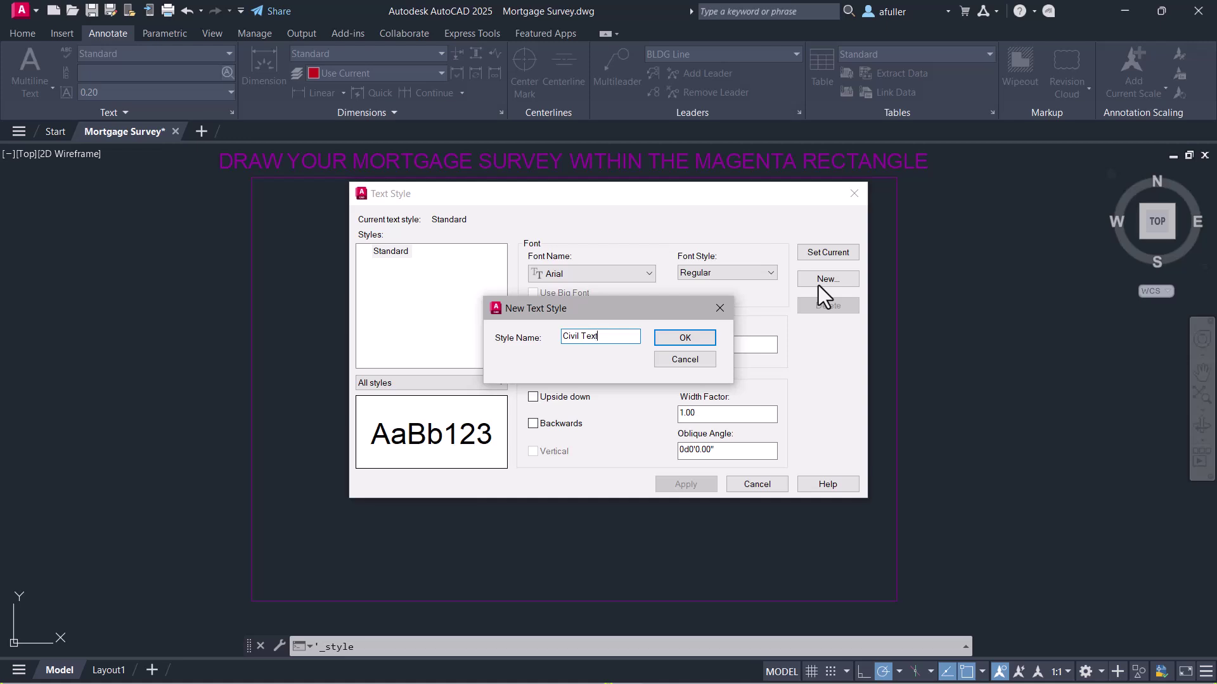
pyautogui.click(673, 337)
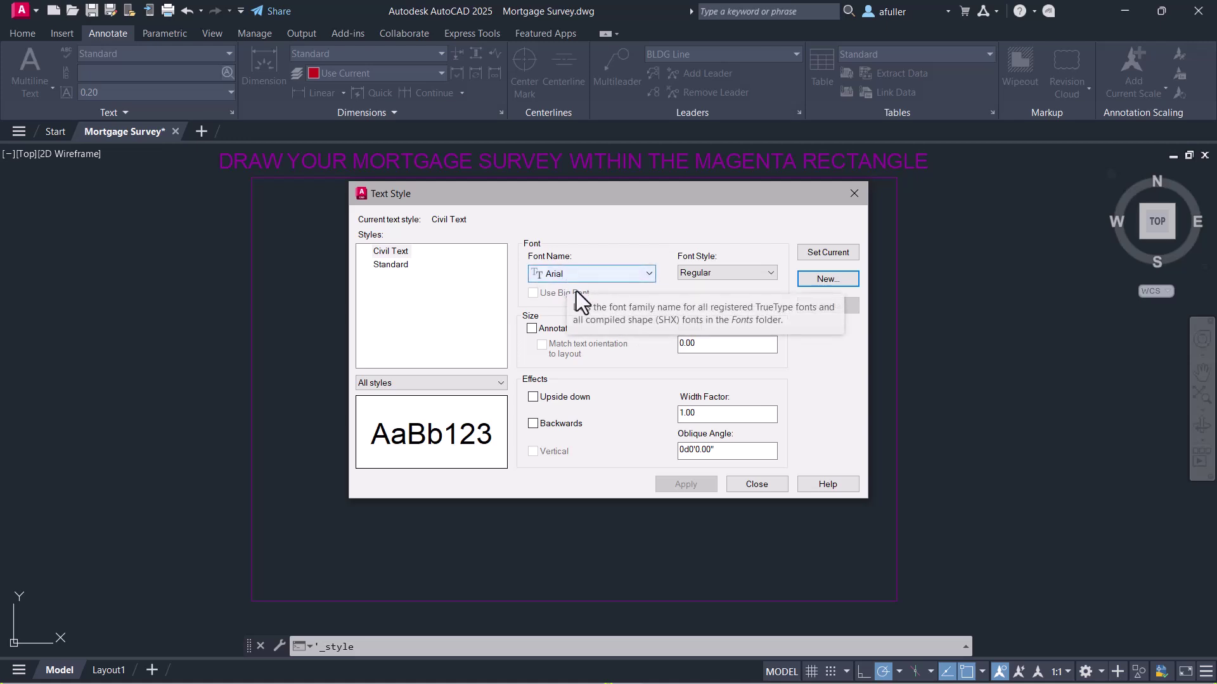
pyautogui.moveTo(701, 345); pyautogui.dragTo(681, 346)
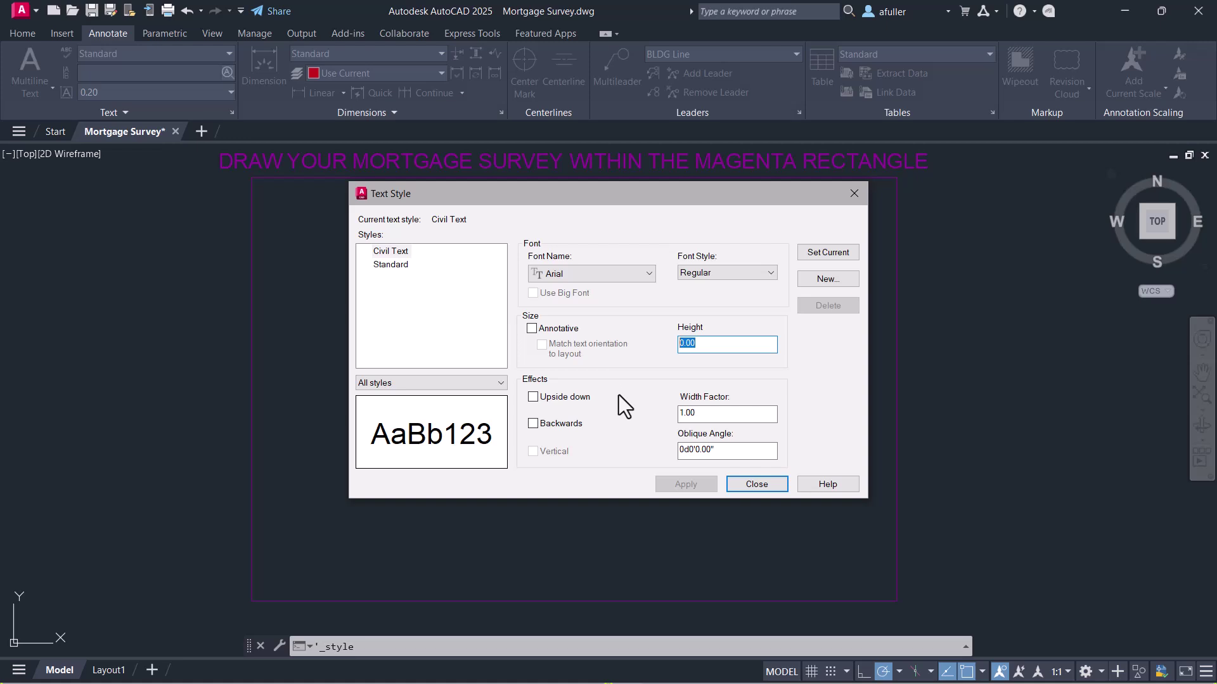
pyautogui.click(723, 345)
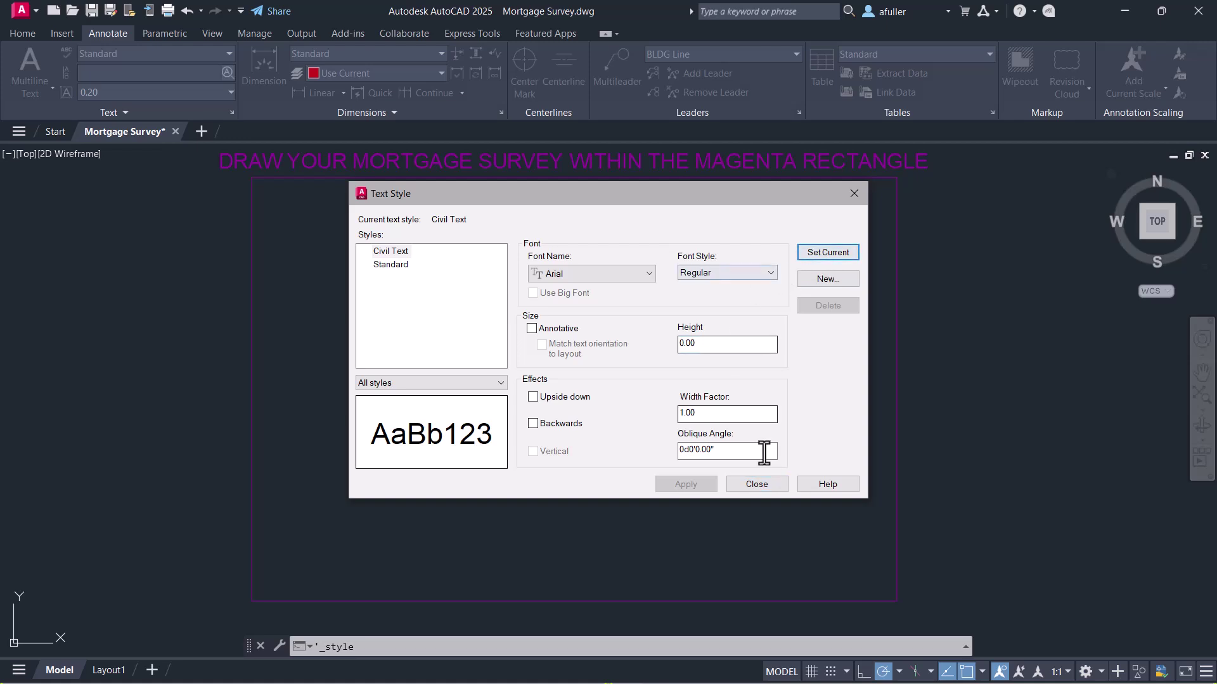
pyautogui.click(757, 485)
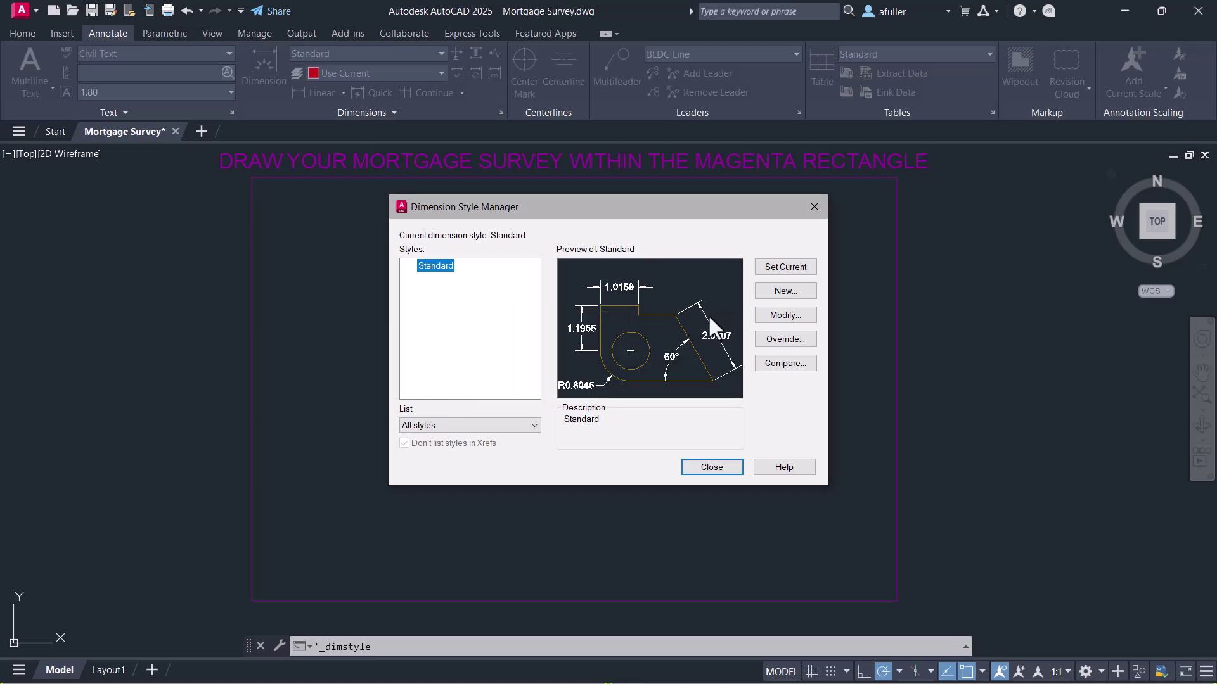
# Create a new dimension style named Mortgage that starts with Standard and applies to all dimensions.
pyautogui.click(774, 321)
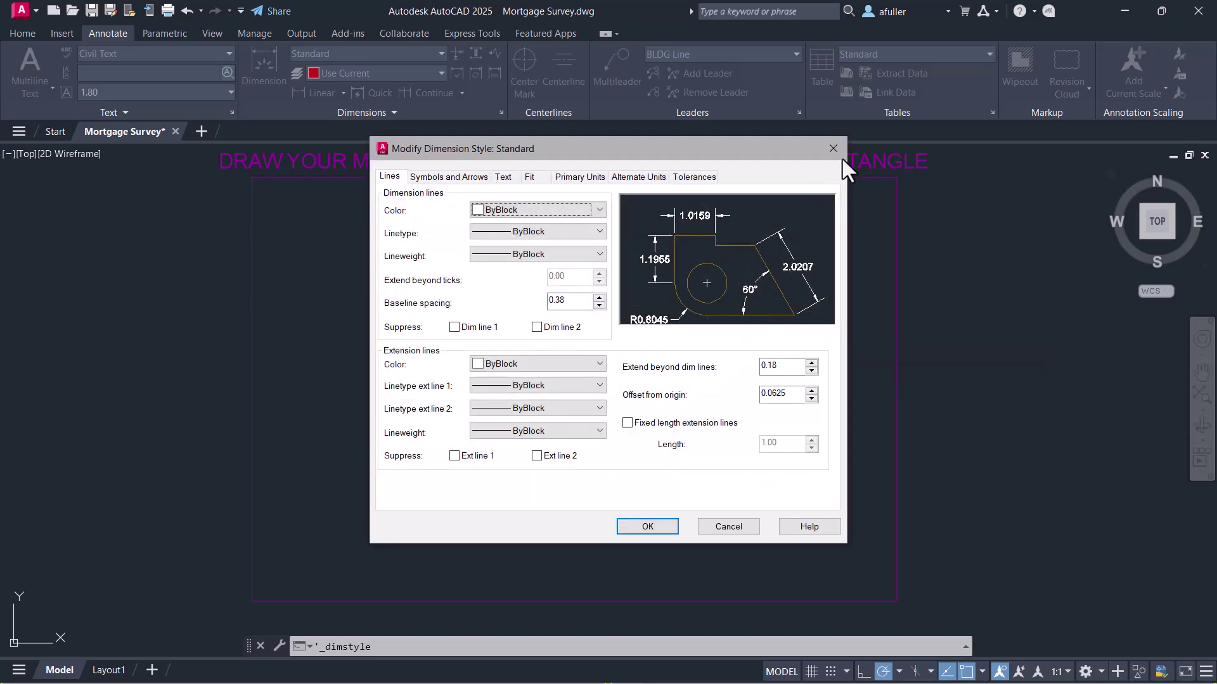
pyautogui.click(833, 149)
pyautogui.click(785, 291)
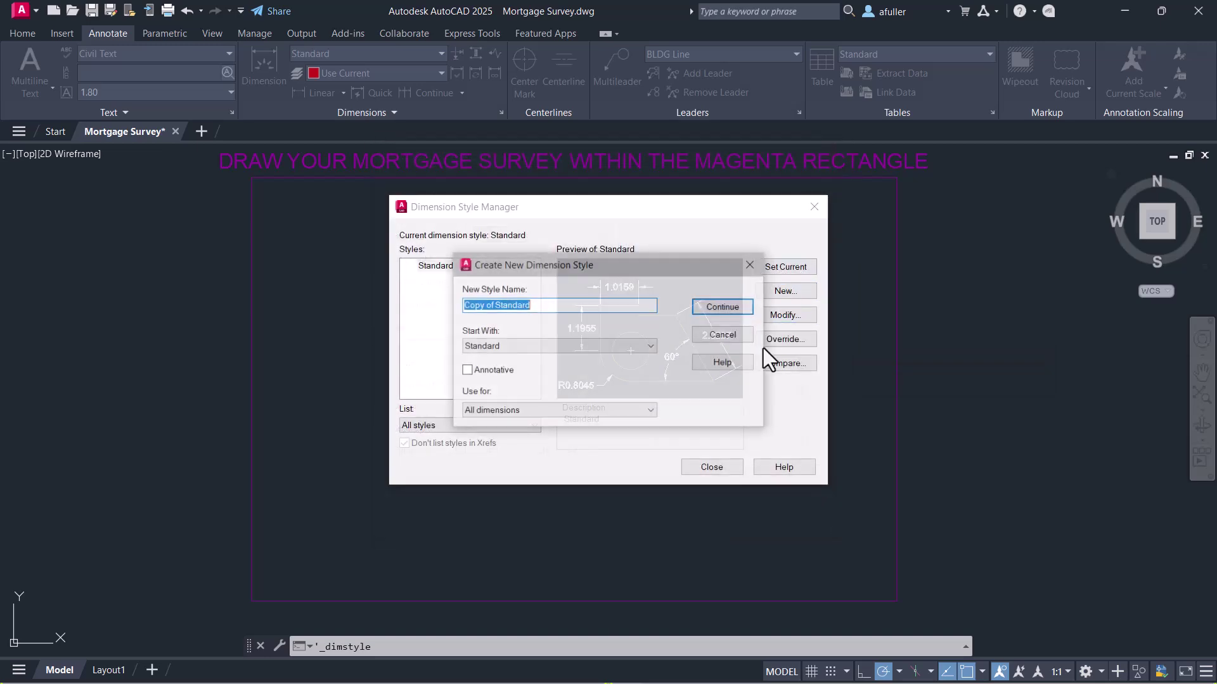
pyautogui.write('Mortgage')
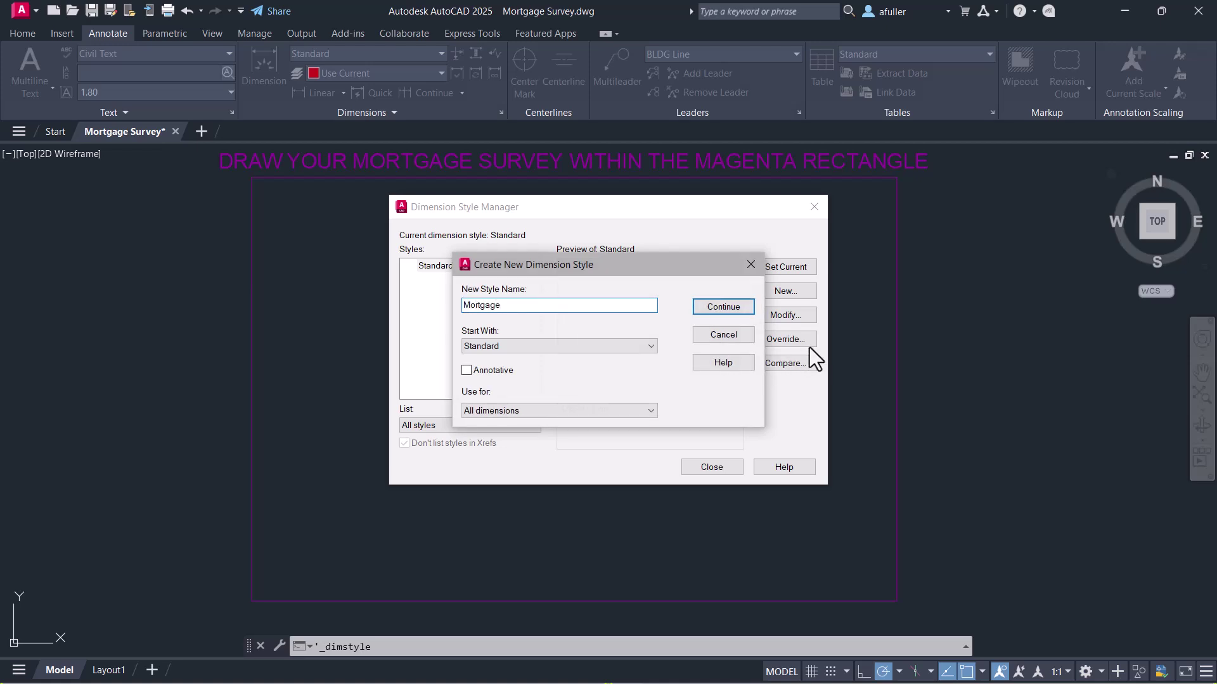
pyautogui.click(729, 308)
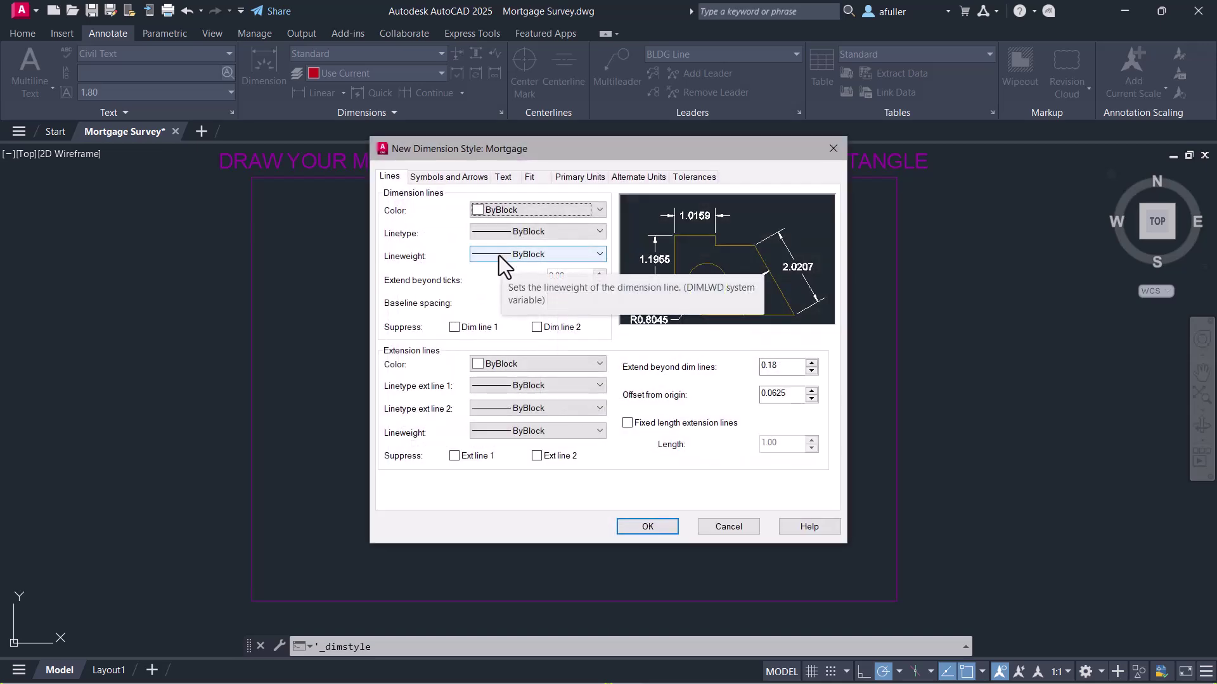
# Suppress both dimension lines and both extension lines in the Mortgage dimension style.
pyautogui.click(454, 327)
pyautogui.click(536, 327)
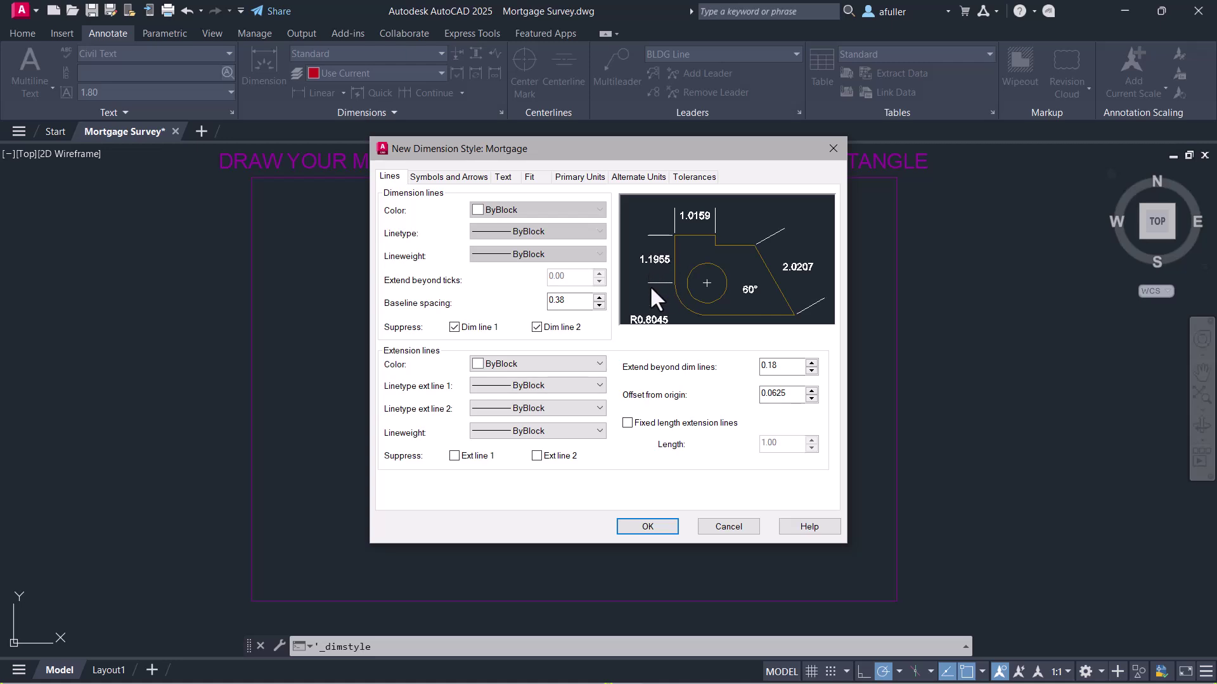
pyautogui.click(538, 456)
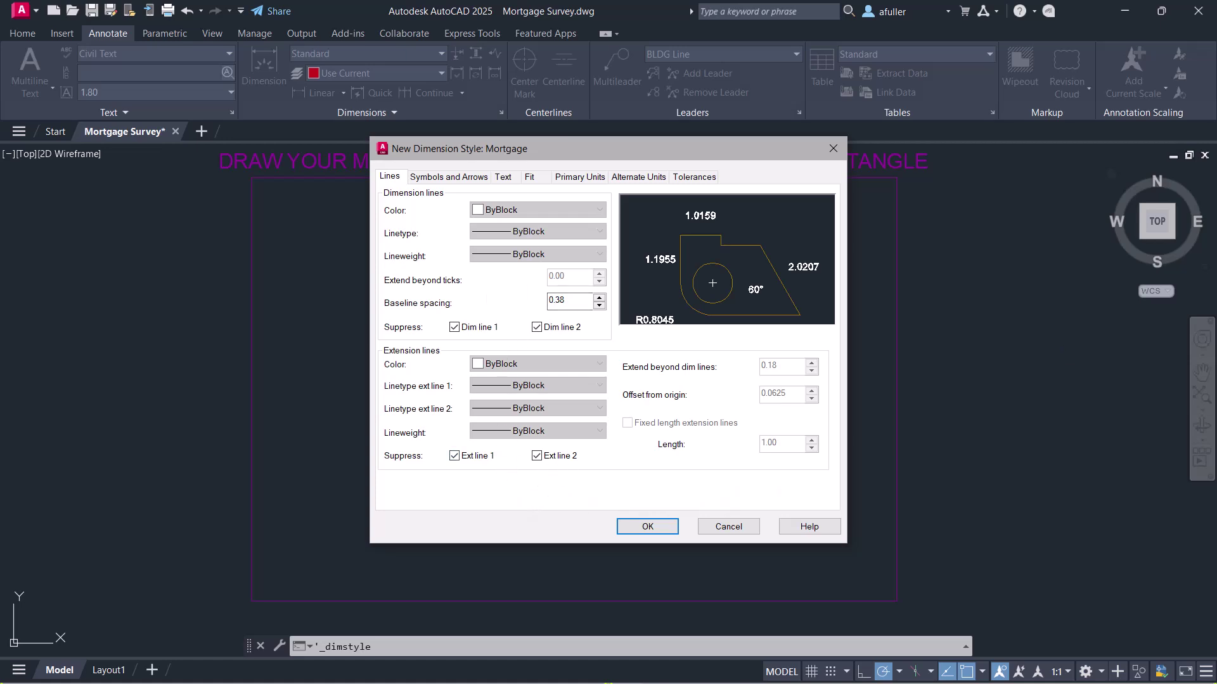
# Set the arrow size of the Mortgage dimension style to 0.10.
pyautogui.click(437, 177)
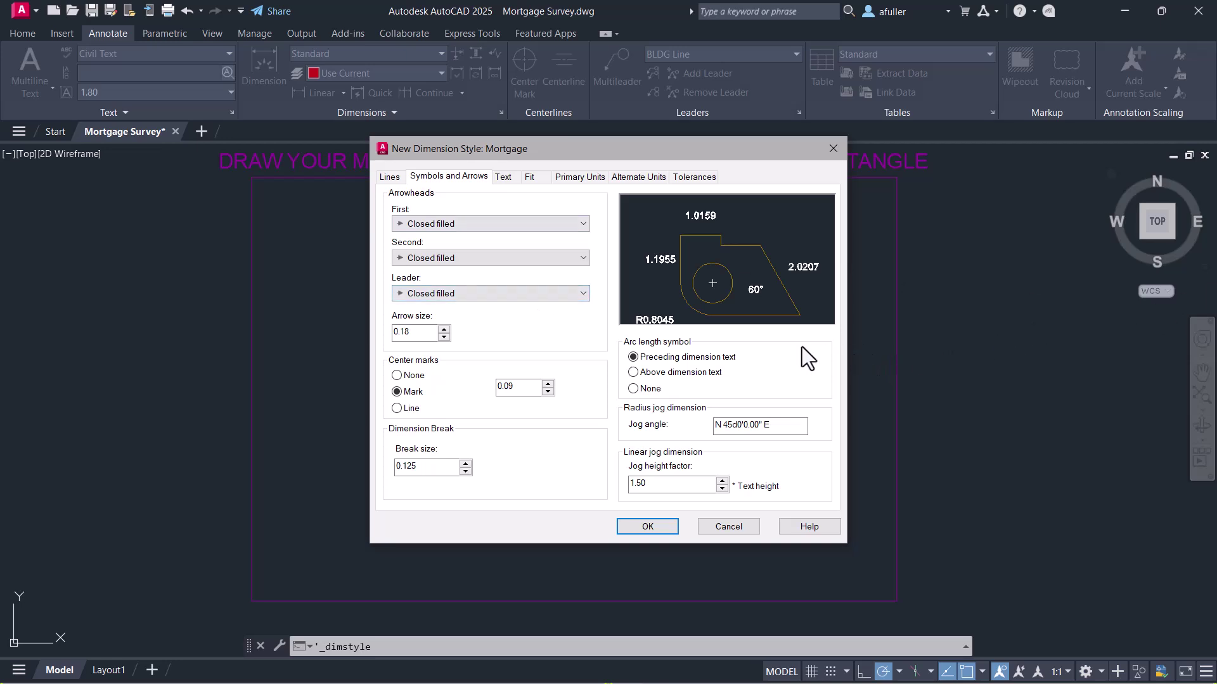
pyautogui.doubleClick(409, 332)
pyautogui.press('BackSpace')
pyautogui.write('.10')
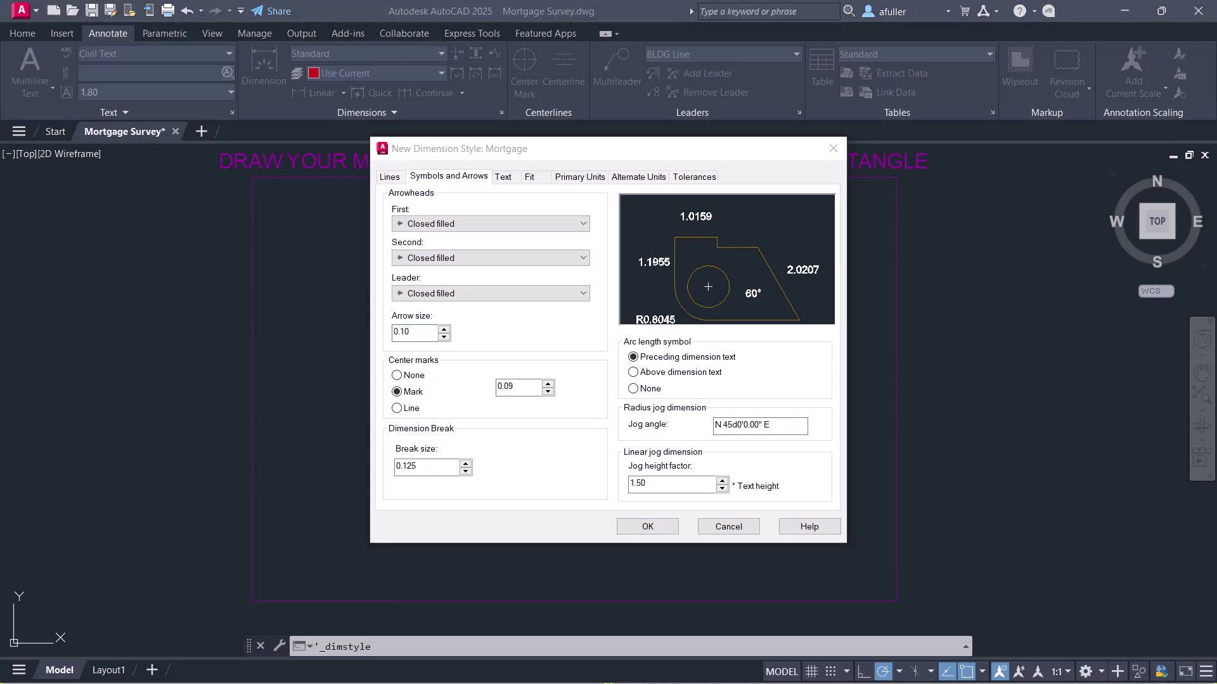
# Set the dimension text to the Civil Text style with a height of 0.10, aligned with the dimension line.
pyautogui.click(497, 177)
pyautogui.click(538, 222)
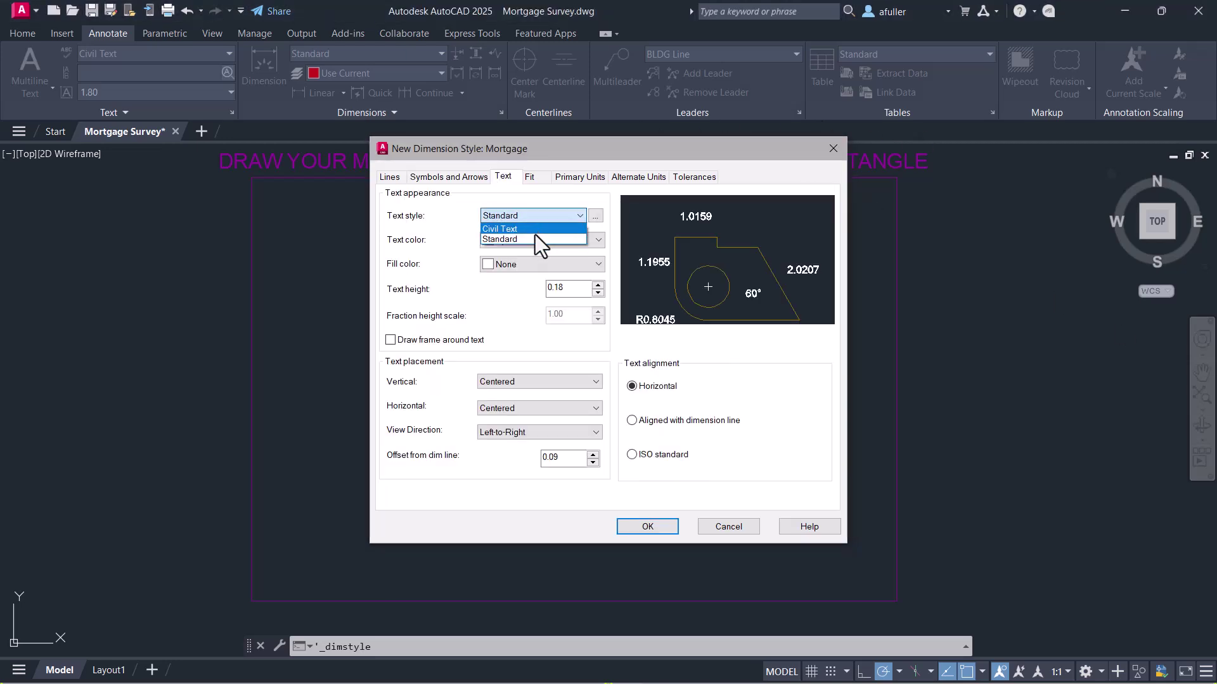
pyautogui.click(535, 234)
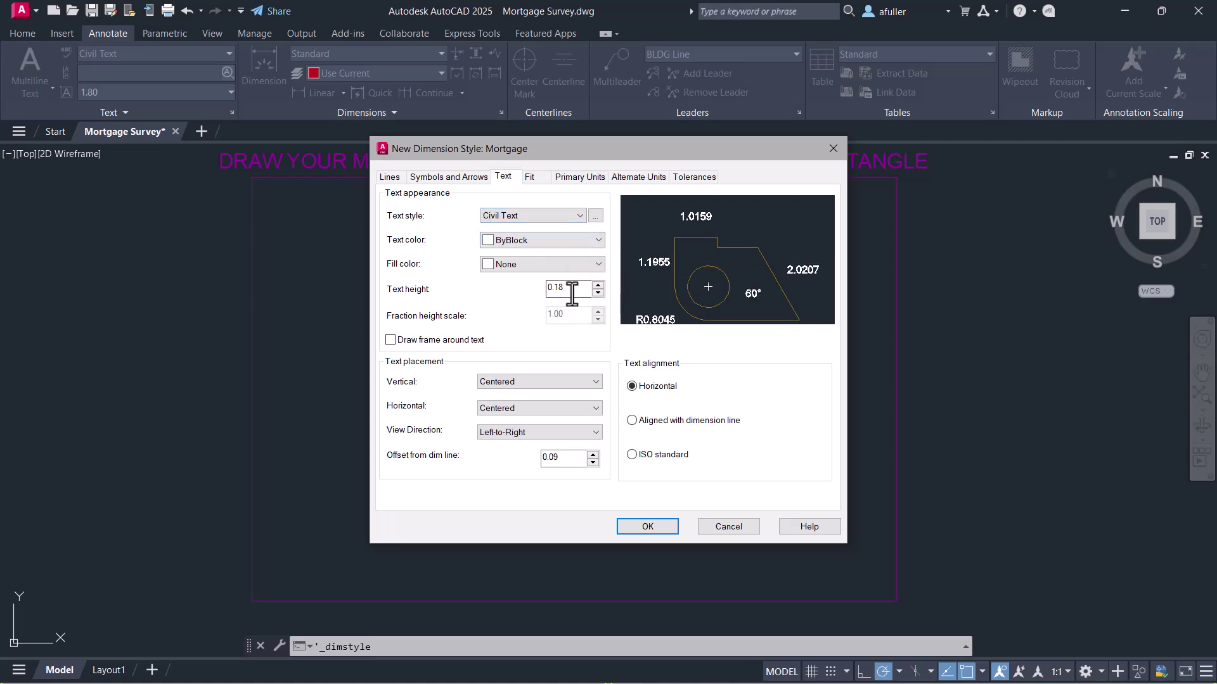
pyautogui.moveTo(570, 293); pyautogui.dragTo(538, 287)
pyautogui.write('.1')
pyautogui.click(631, 422)
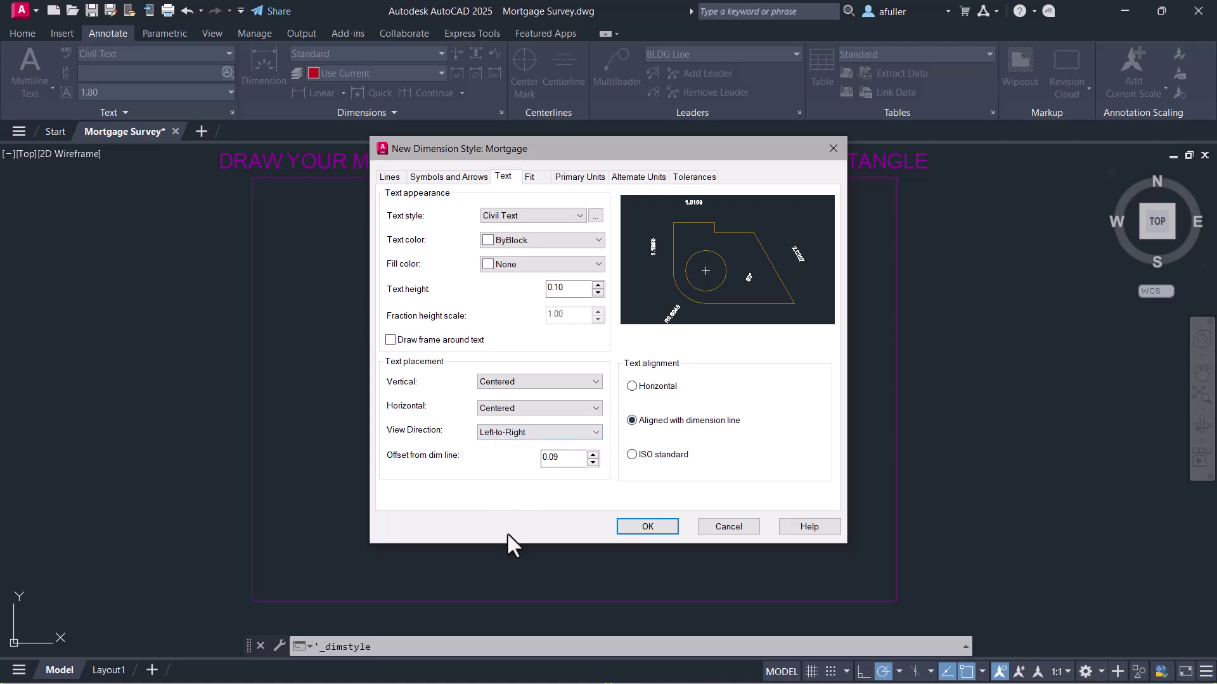
pyautogui.click(560, 457)
# Set the overall scale for dimension features to 18 and show the style's primary units settings.
pyautogui.click(531, 178)
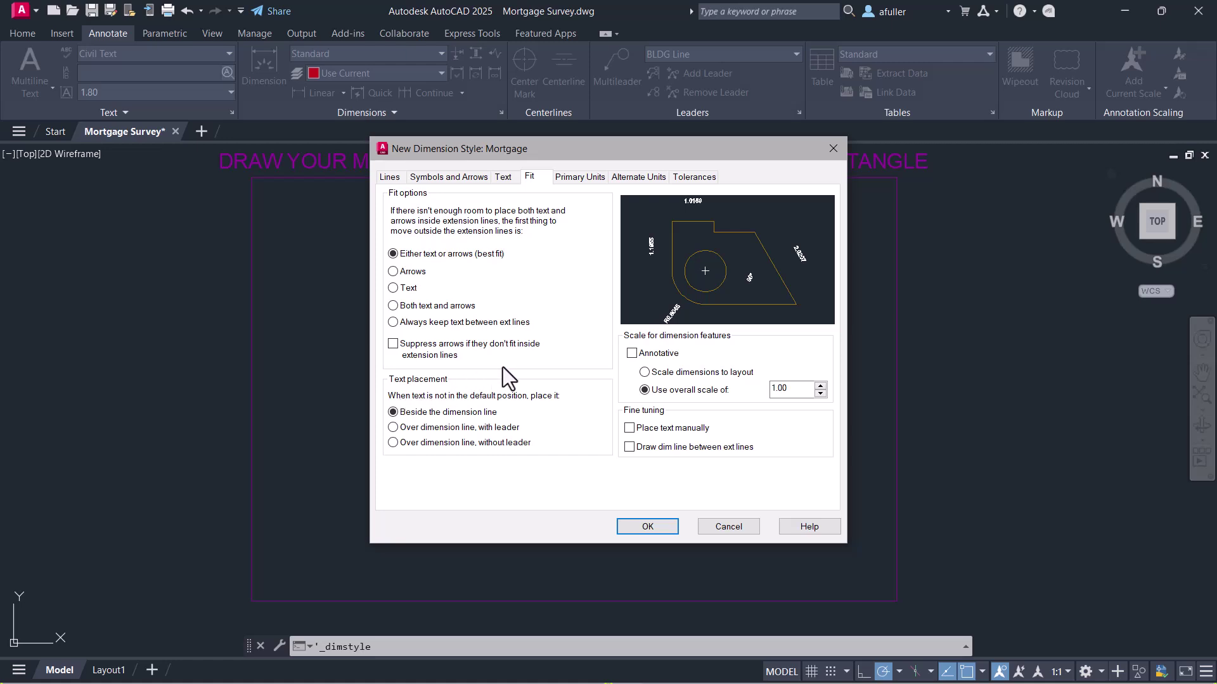
pyautogui.doubleClick(793, 388)
pyautogui.write('18')
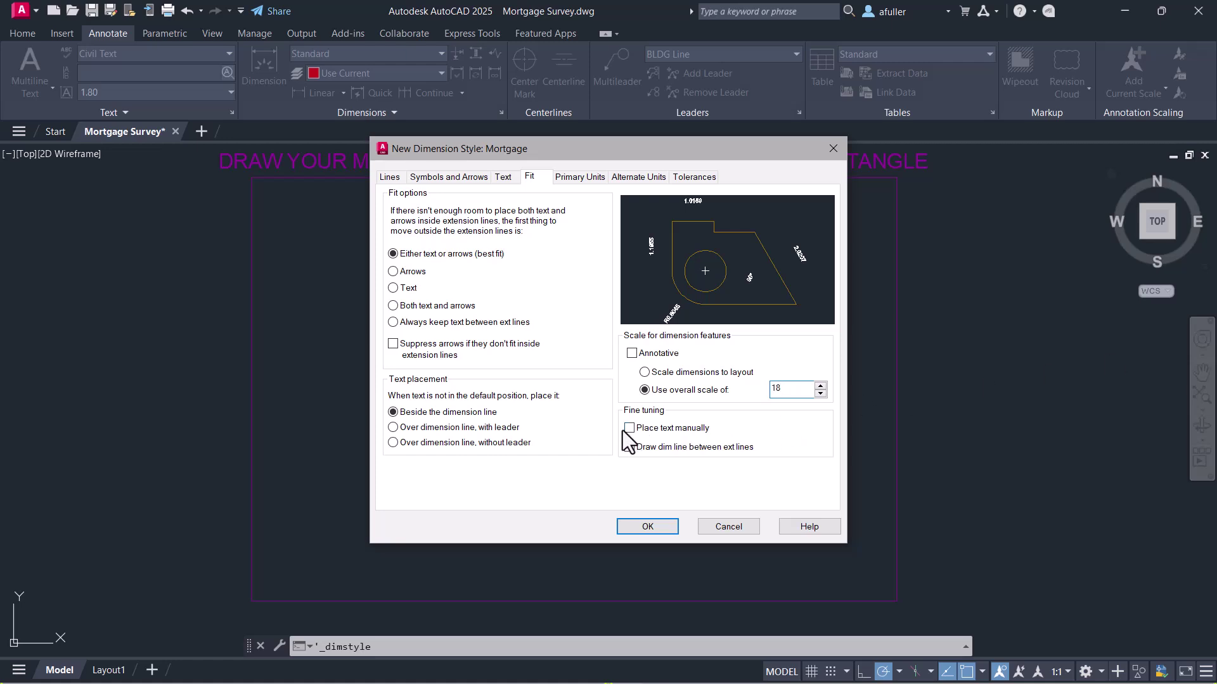
pyautogui.click(572, 180)
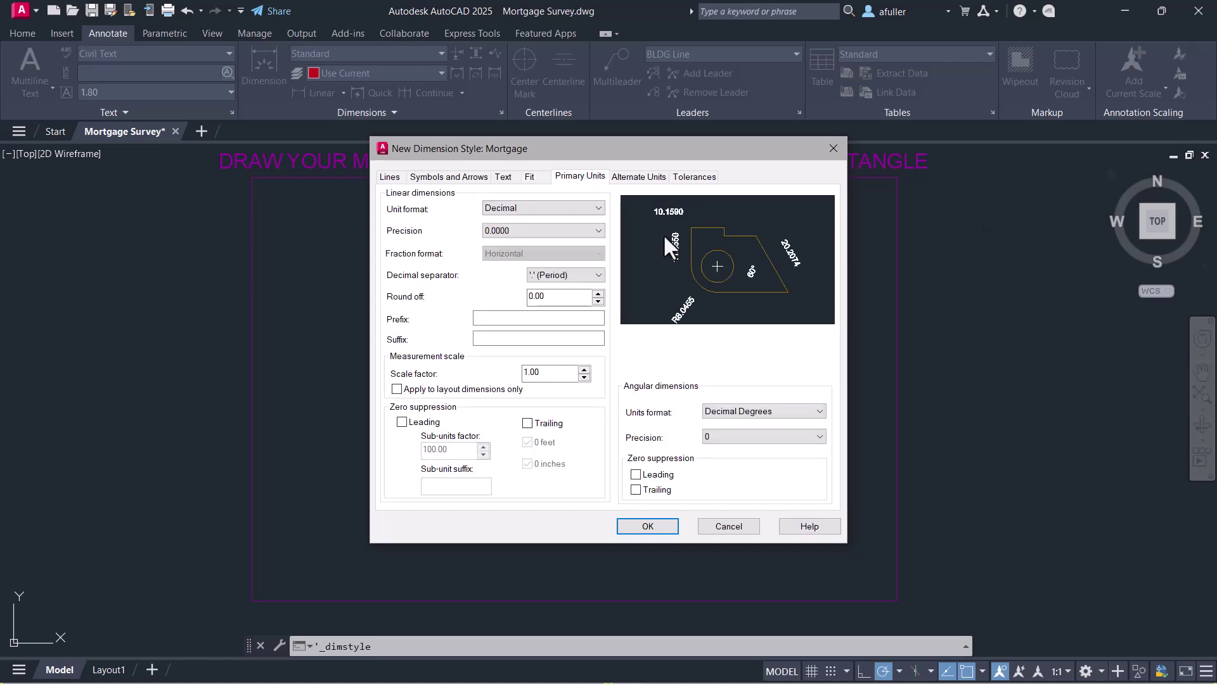
# Set the Mortgage style's linear precision to 0 with a foot-mark (') suffix and accept the style.
pyautogui.click(591, 232)
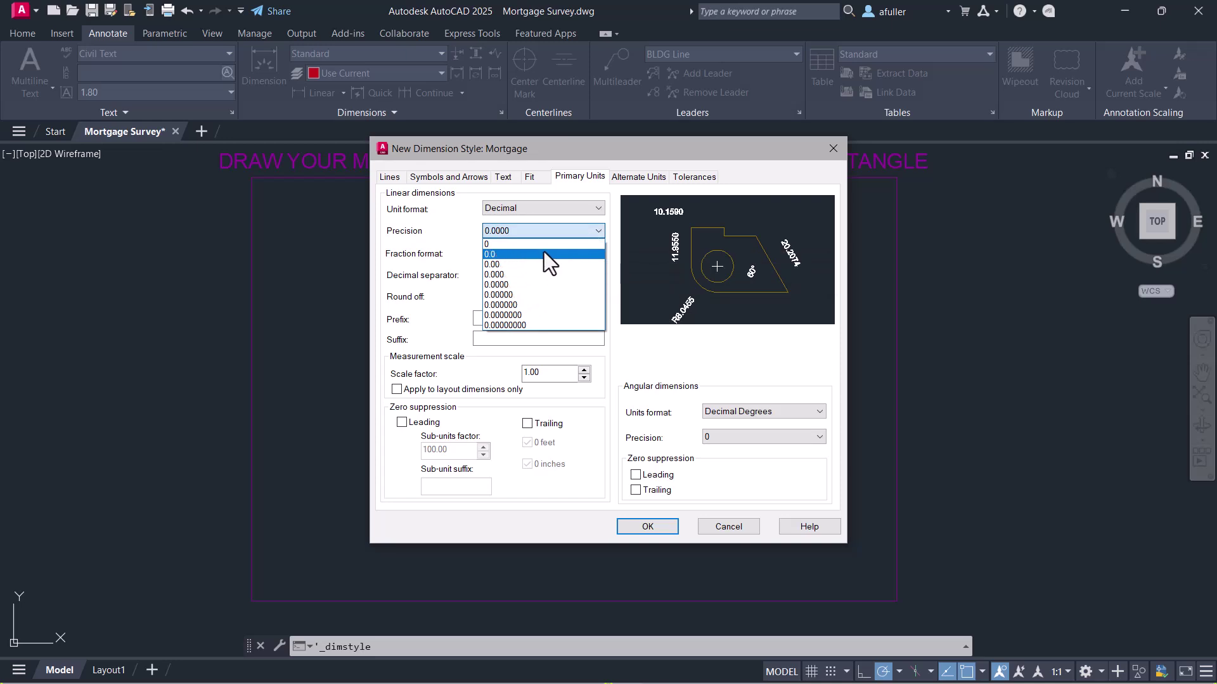
pyautogui.click(551, 244)
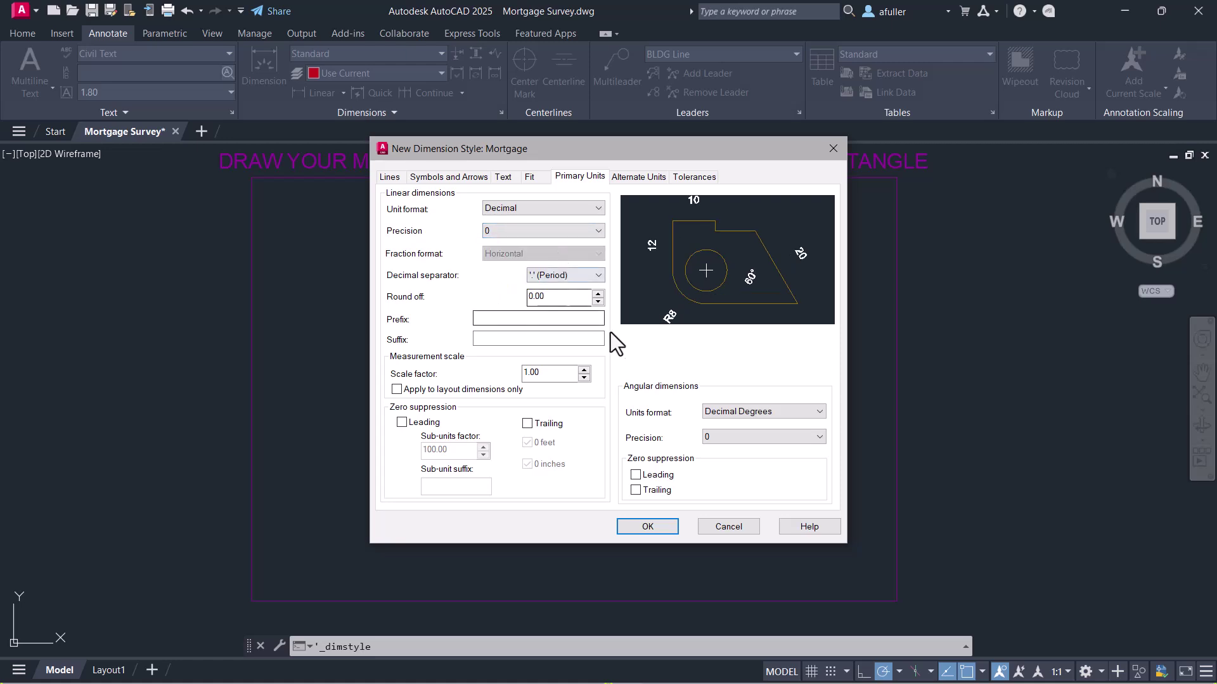
pyautogui.click(507, 340)
pyautogui.write("'")
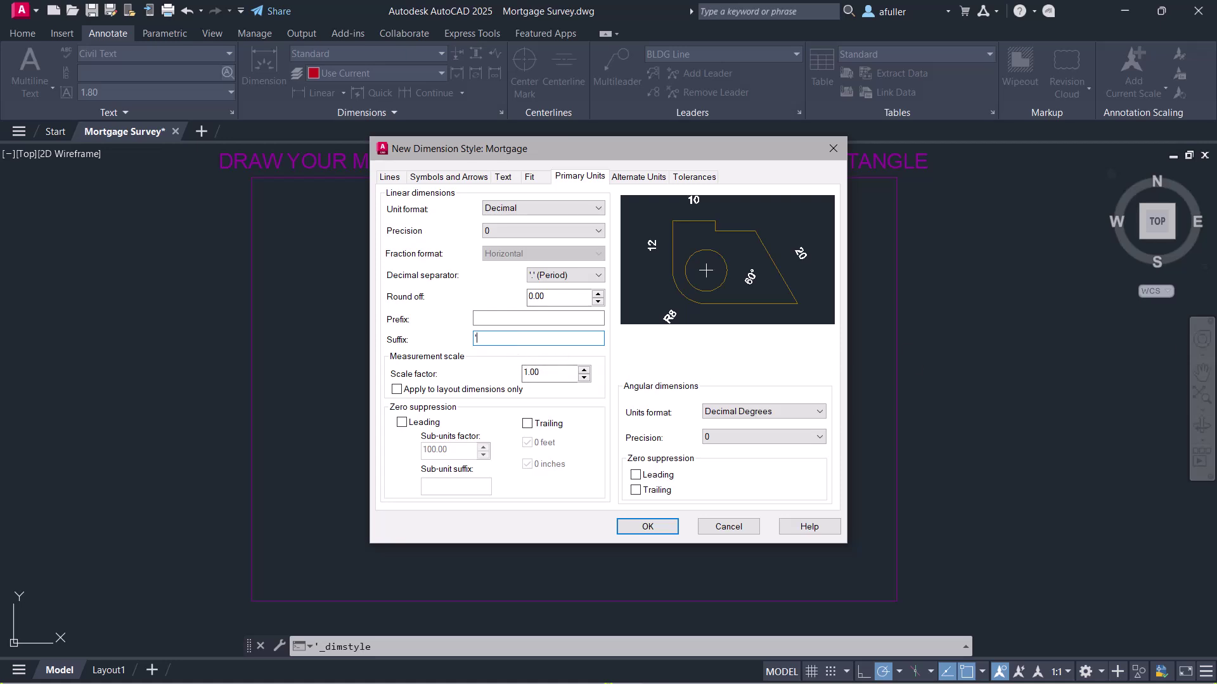
pyautogui.click(644, 527)
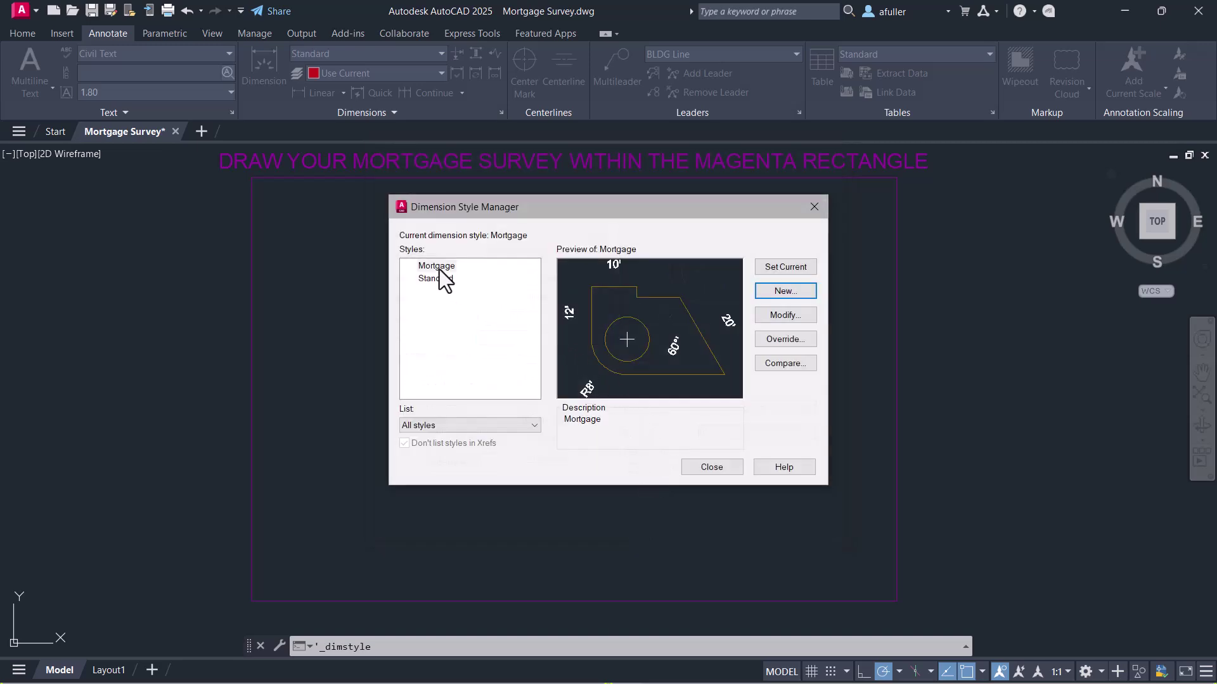
# Create a new dimension style named "Mortgage .0" based on the Mortgage style.
pyautogui.click(437, 265)
pyautogui.click(795, 292)
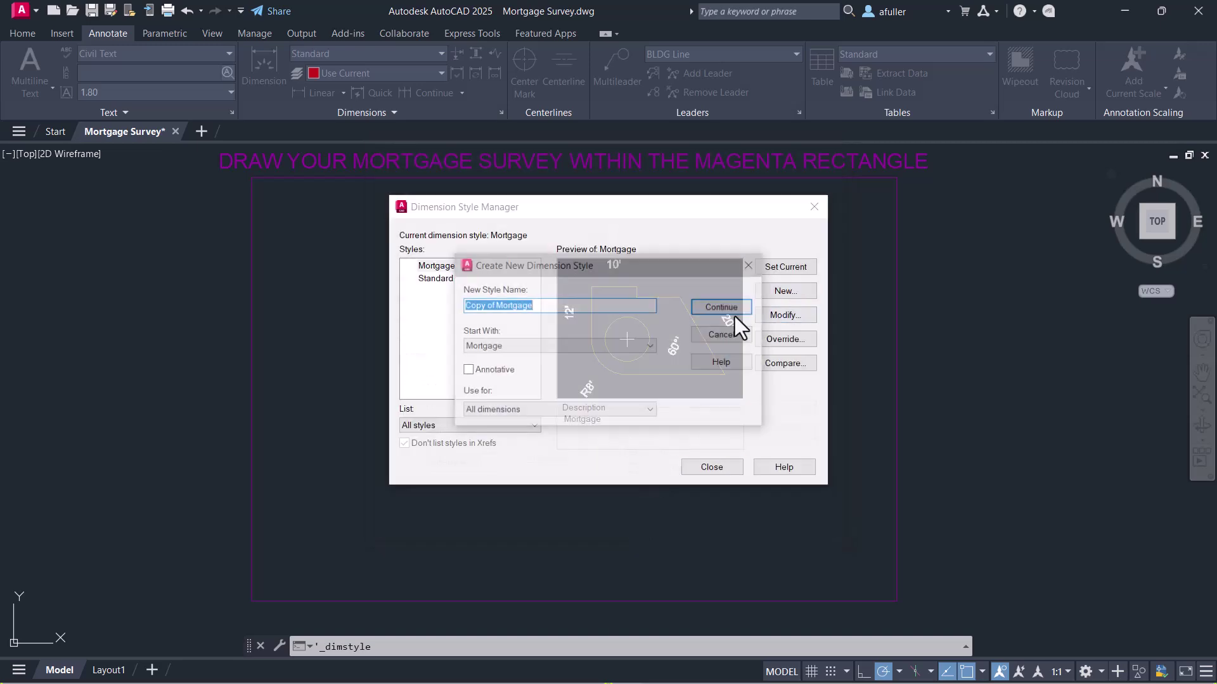
pyautogui.click(543, 305)
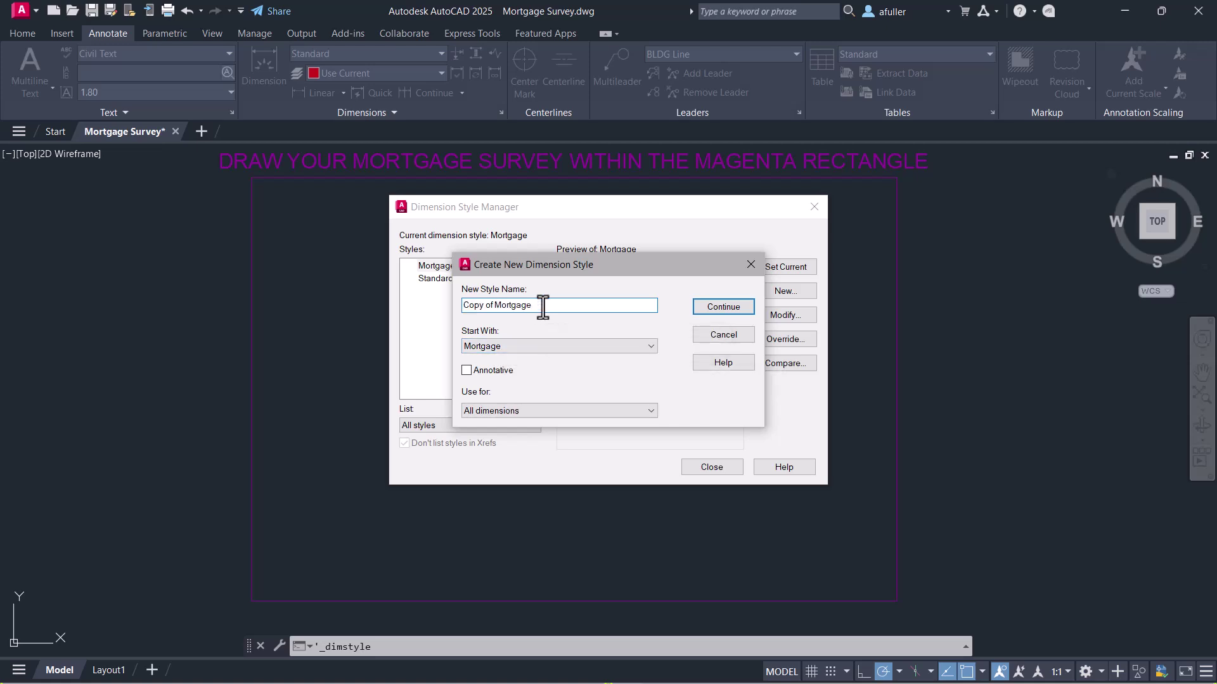
pyautogui.hotkey('ctrl', 'Left')
pyautogui.hotkey('ctrl', 'shift', 'Left')
pyautogui.hotkey('ctrl', 'shift', 'Left')
pyautogui.press('Delete')
pyautogui.write('.0')
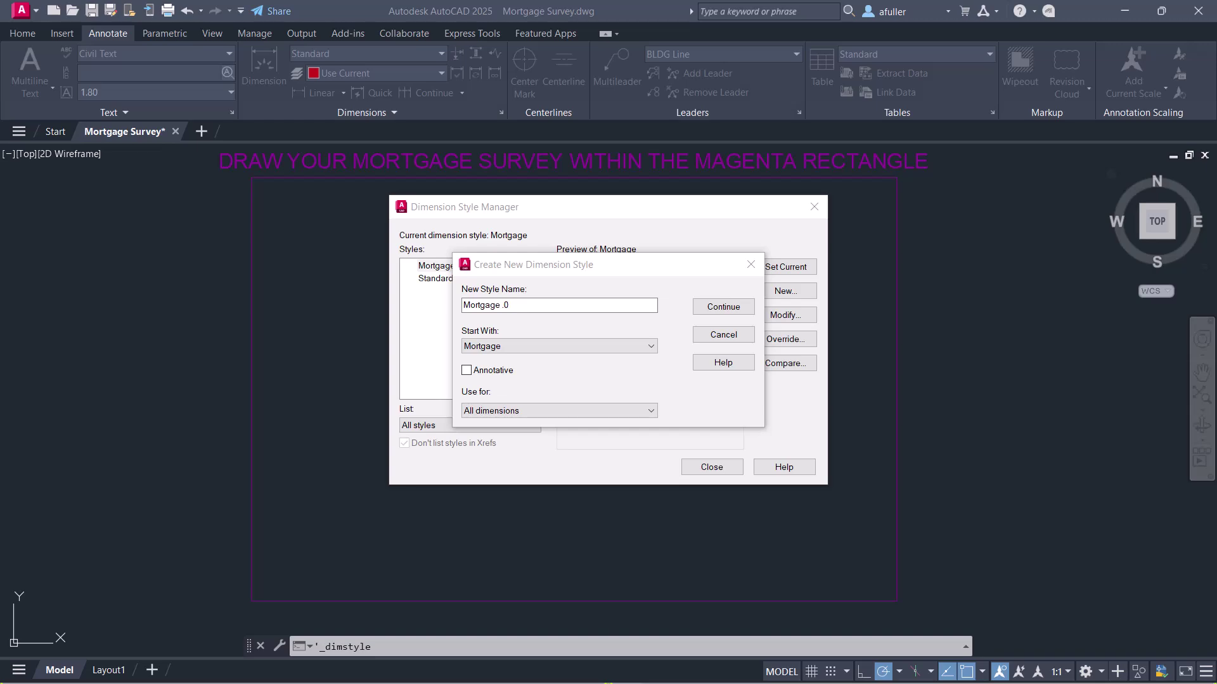
pyautogui.click(727, 313)
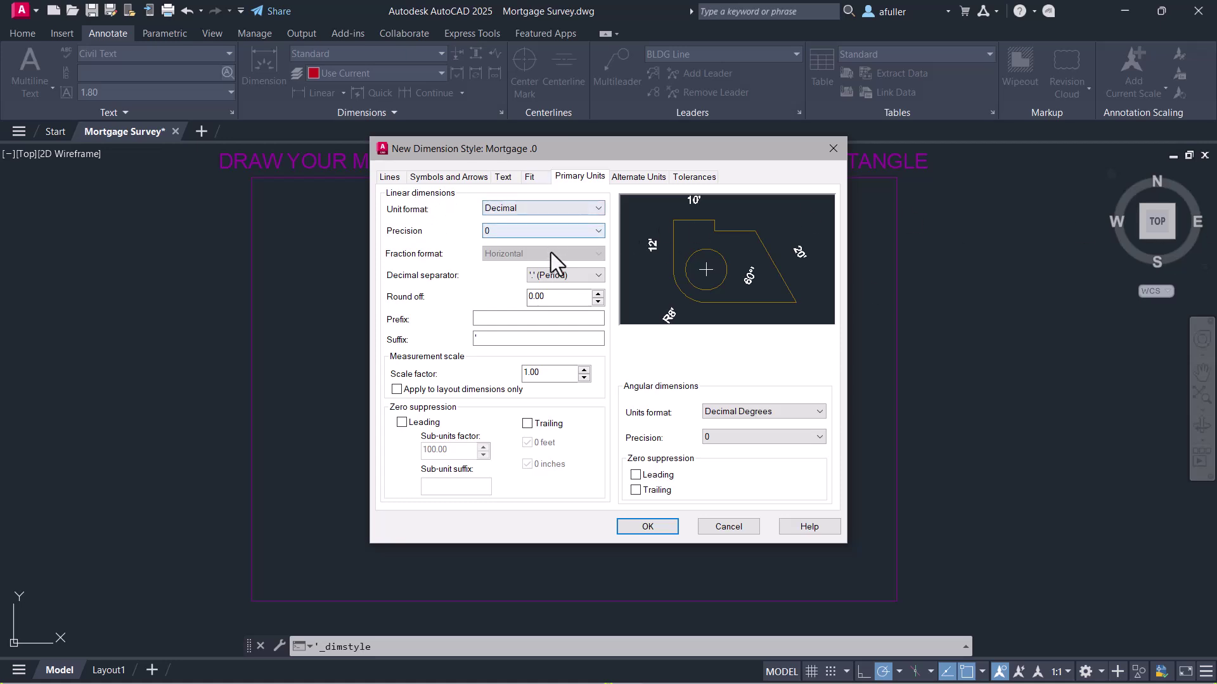
# Set the linear precision of the Mortgage .0 style to 0.0 and accept the style.
pyautogui.click(599, 230)
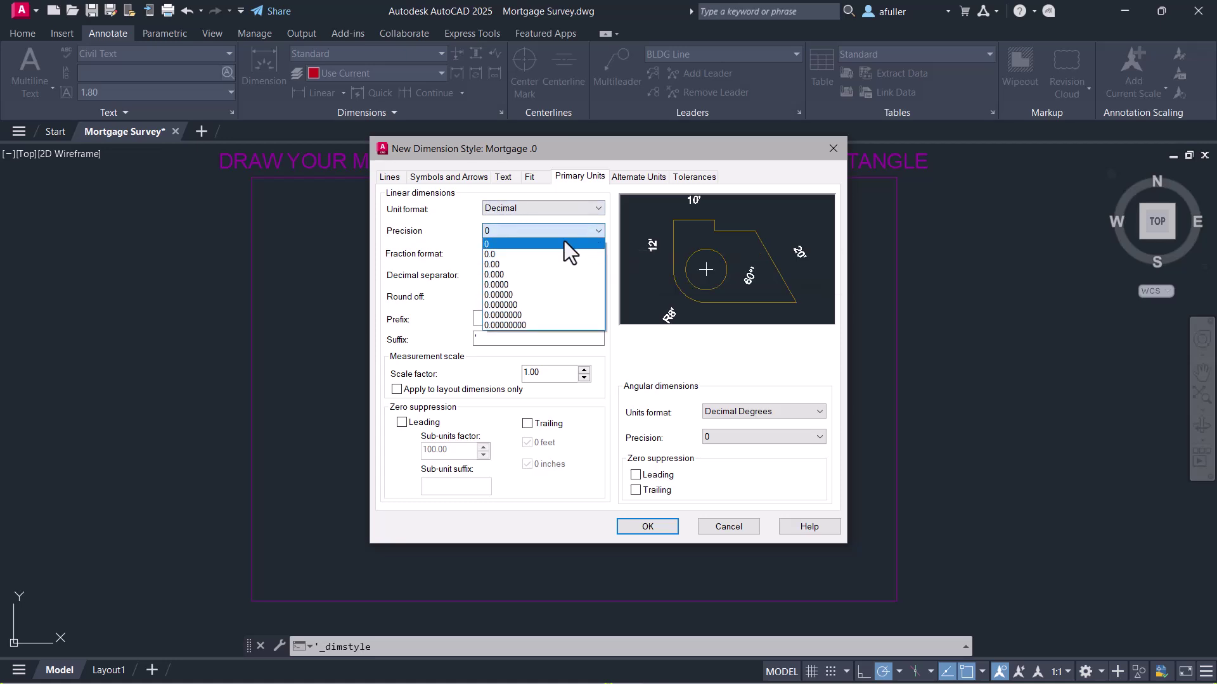
pyautogui.click(529, 253)
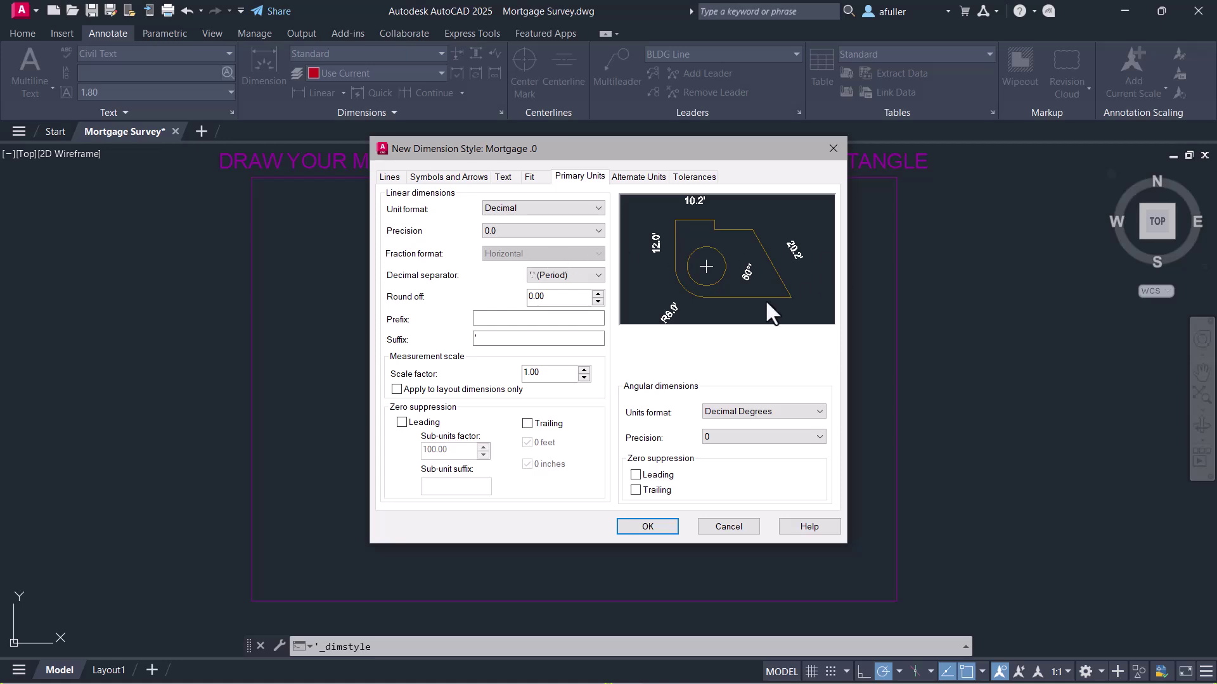
pyautogui.click(638, 528)
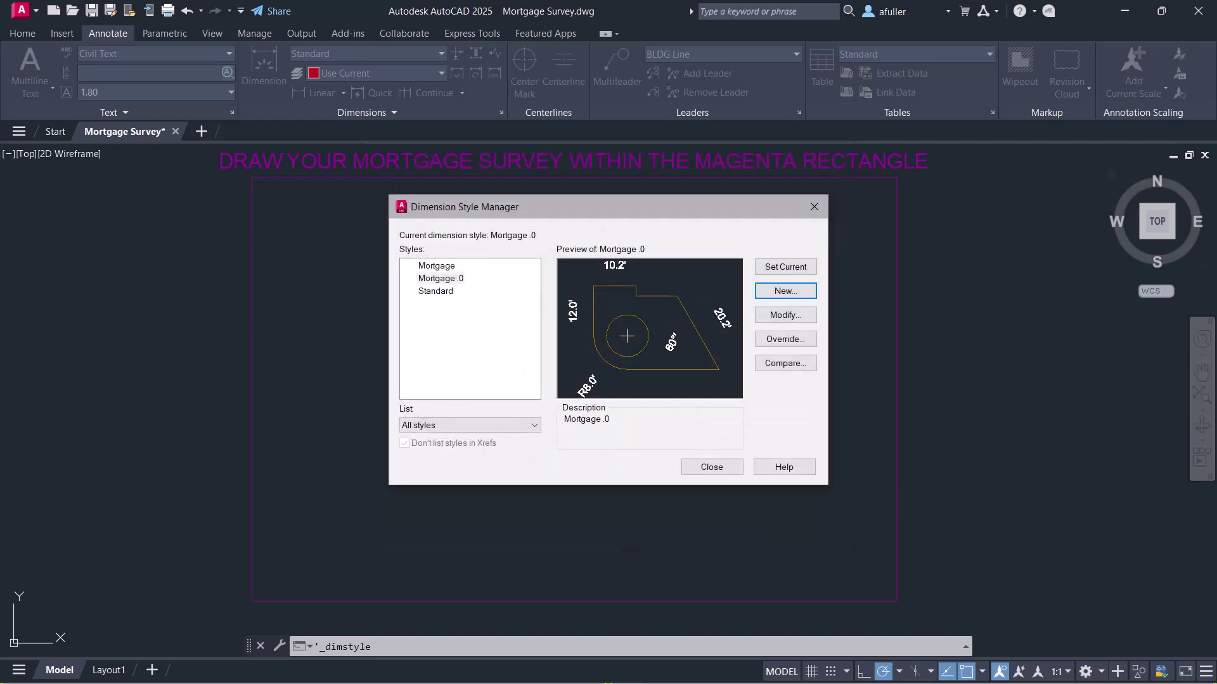
# Create a new dimension style named "Mortgage .00" based on the Mortgage .0 style.
pyautogui.click(776, 295)
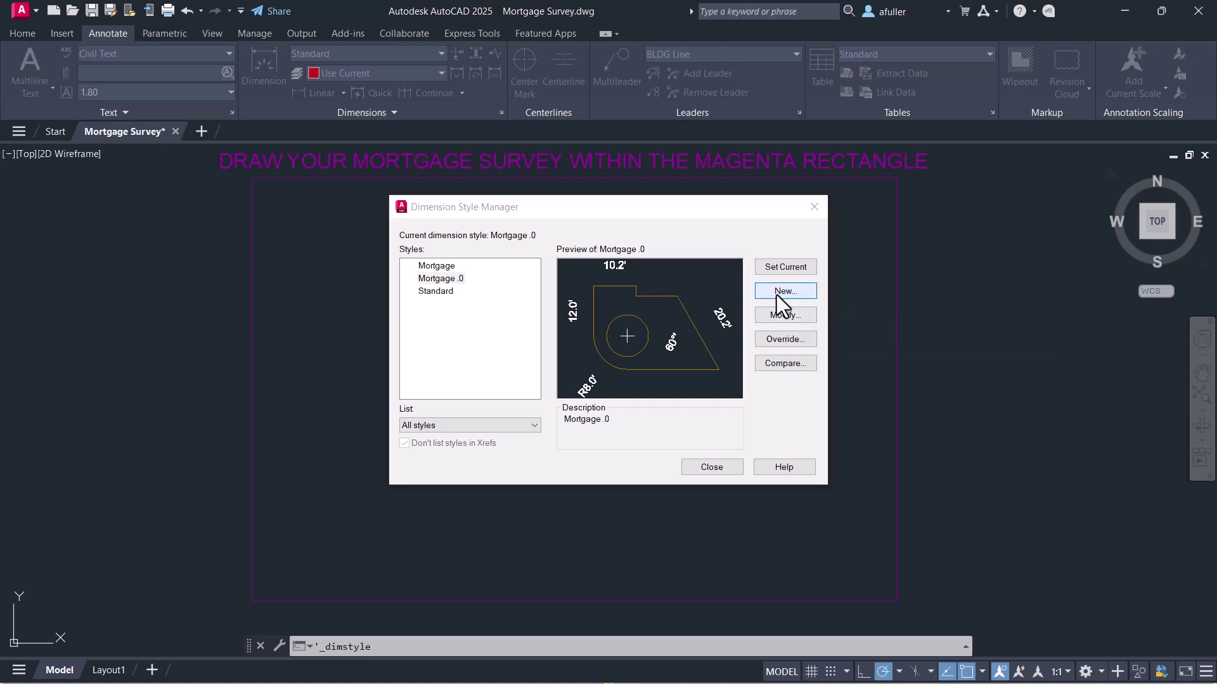
pyautogui.moveTo(493, 305); pyautogui.dragTo(446, 311)
pyautogui.press('BackSpace')
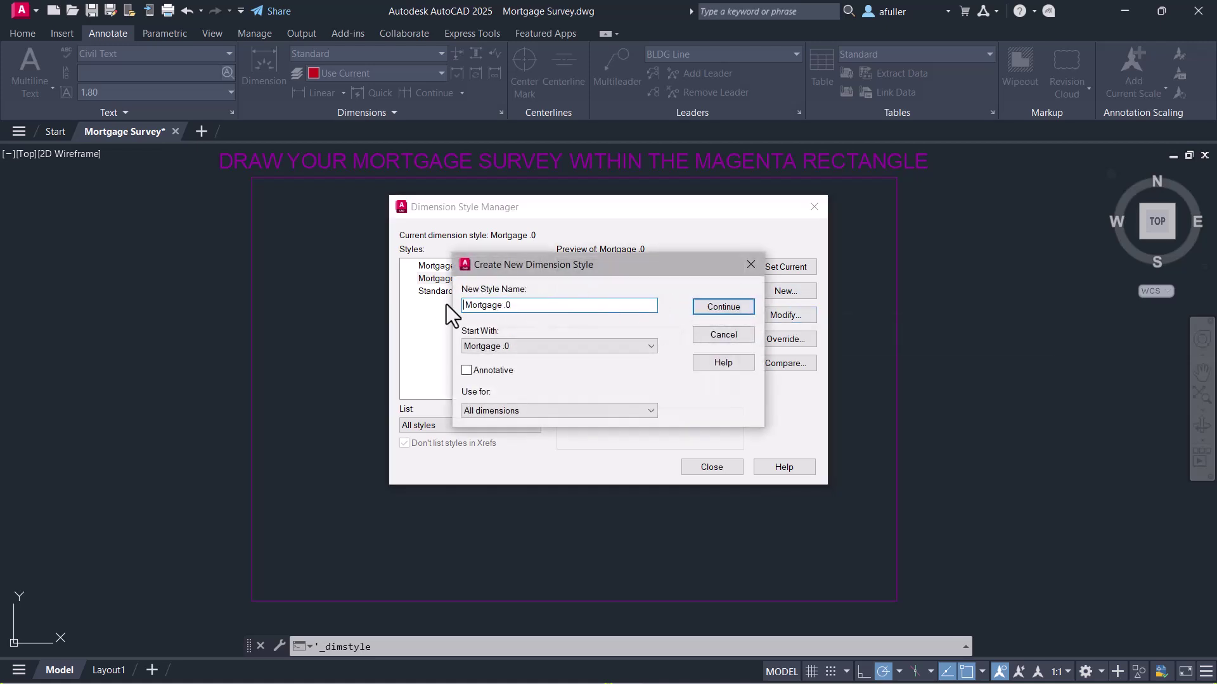
pyautogui.write('0')
pyautogui.click(723, 309)
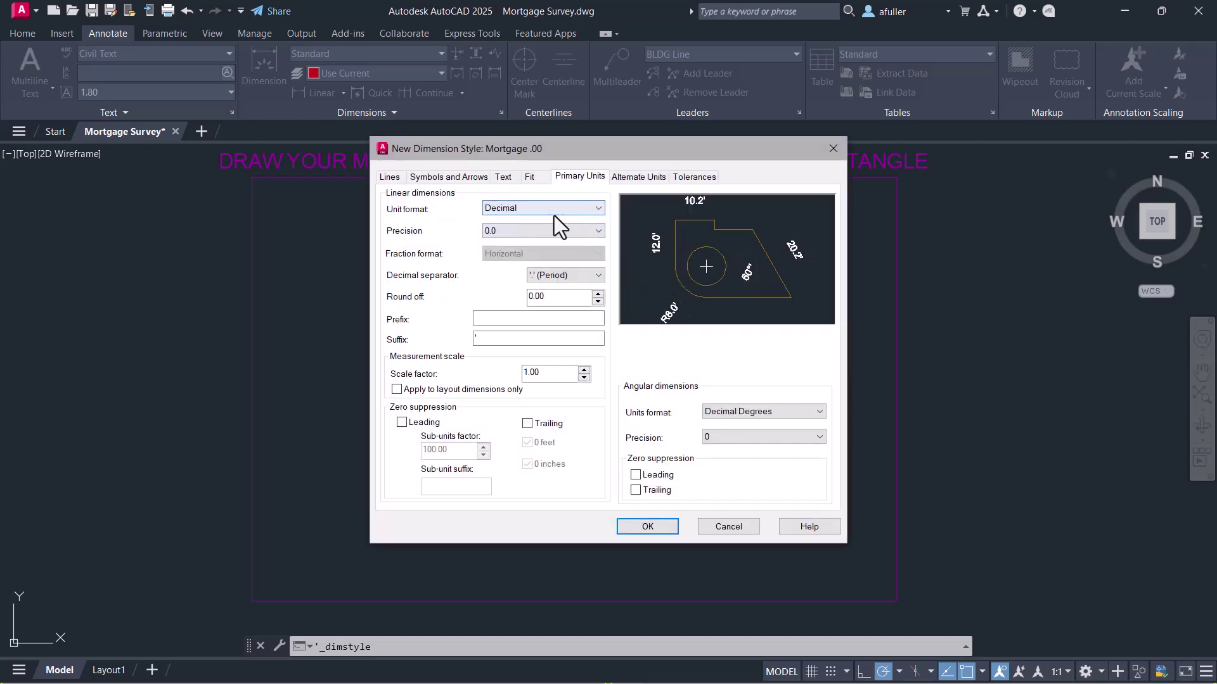
# Set the linear precision of the Mortgage .00 style to 0.00 and accept the style.
pyautogui.click(552, 232)
pyautogui.click(525, 264)
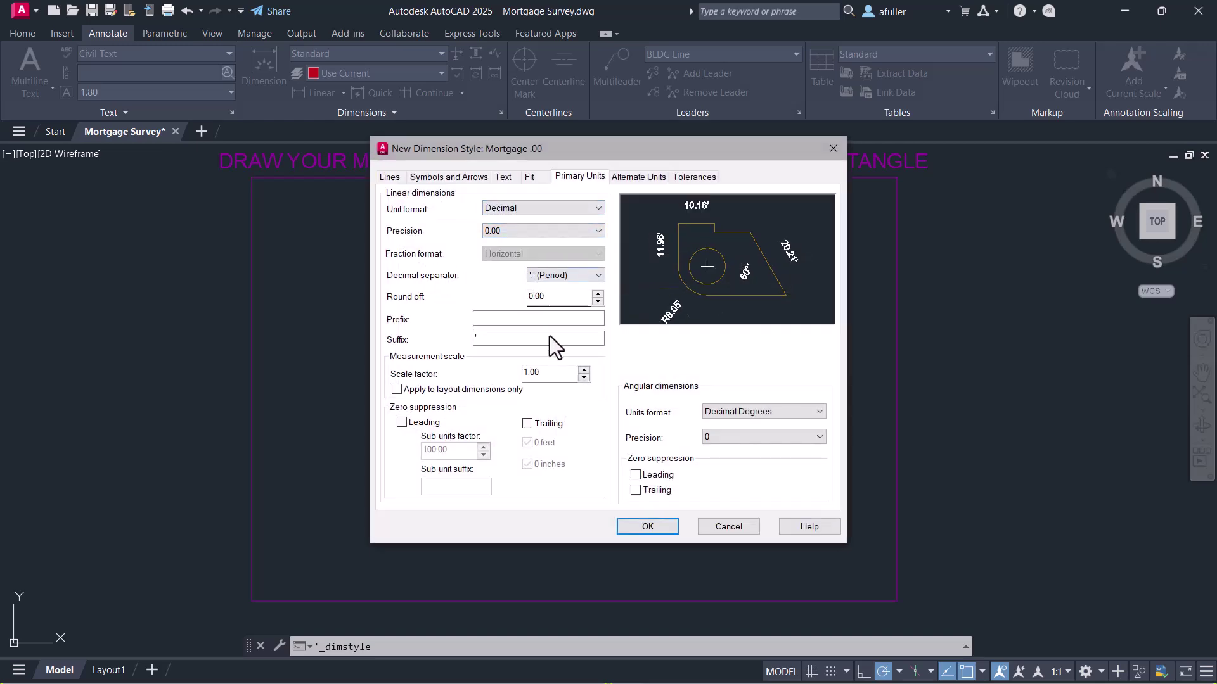
pyautogui.click(647, 526)
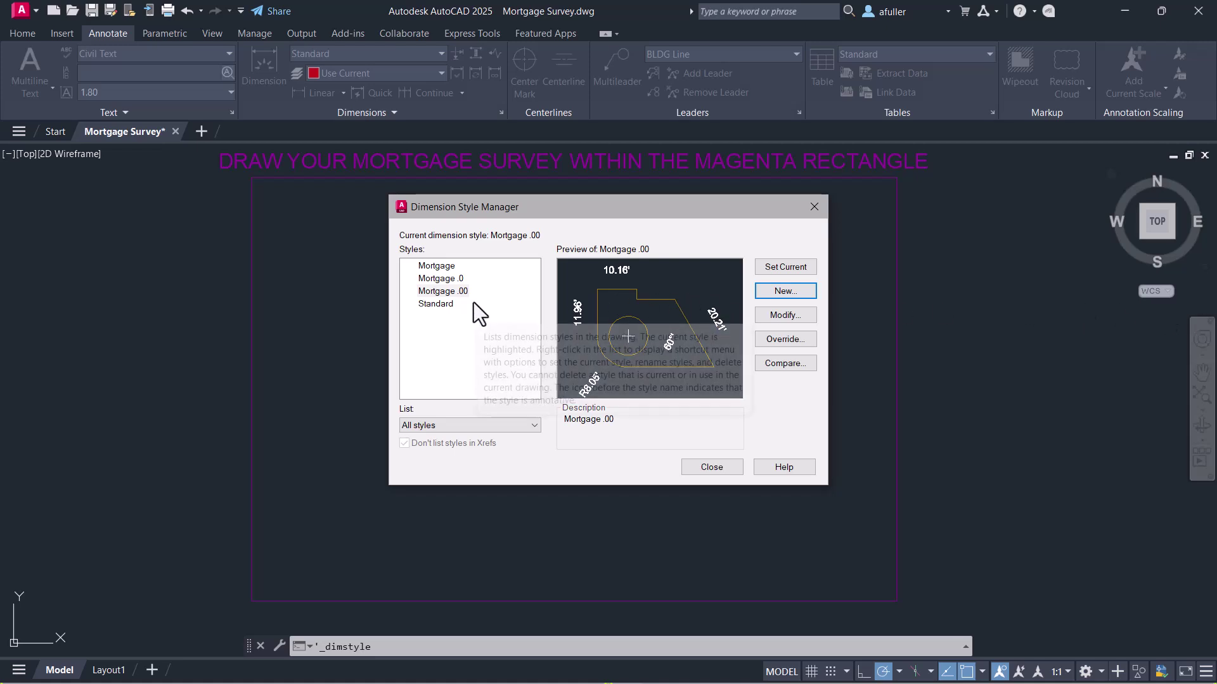
# Create a new dimension style named "Mortgage Arrows" that starts from the Mortgage style.
pyautogui.click(788, 295)
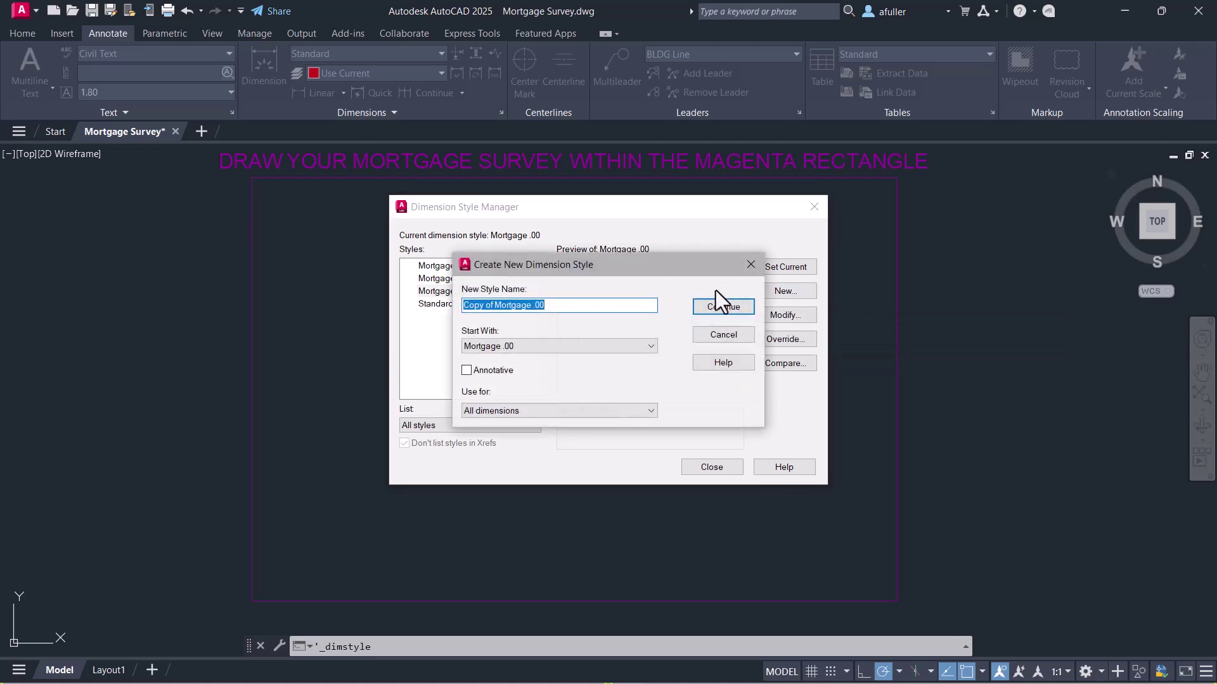
pyautogui.write('Mortga')
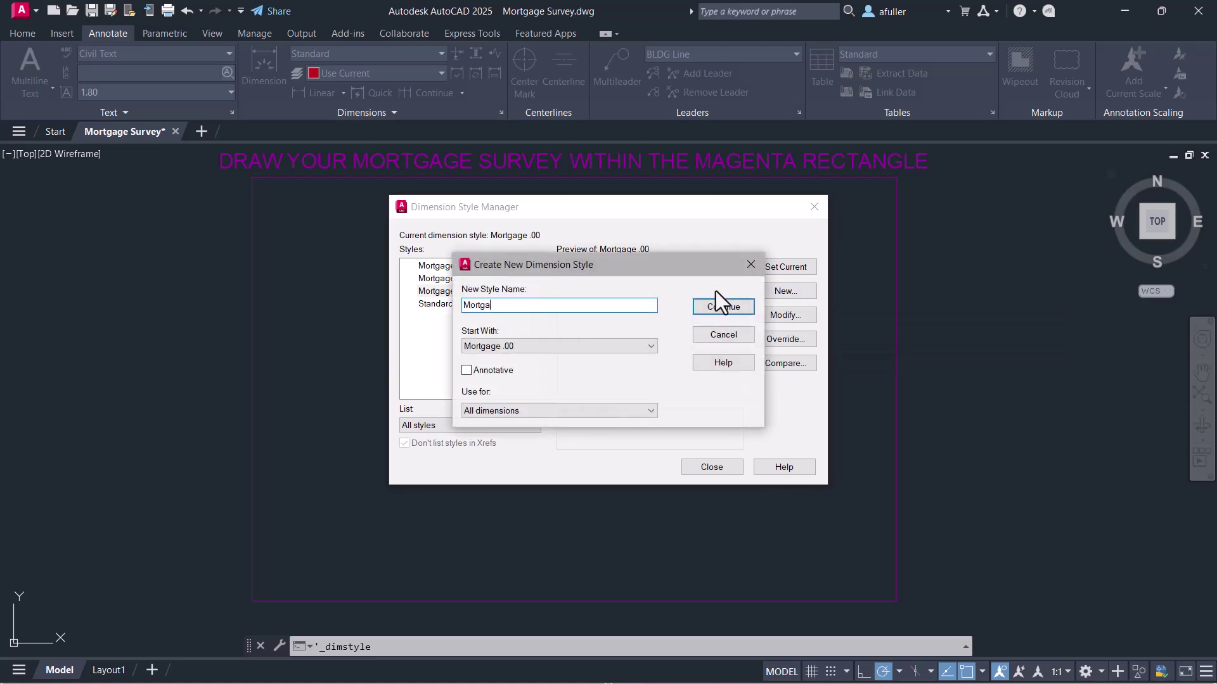
pyautogui.write('ge Arrows')
pyautogui.click(640, 349)
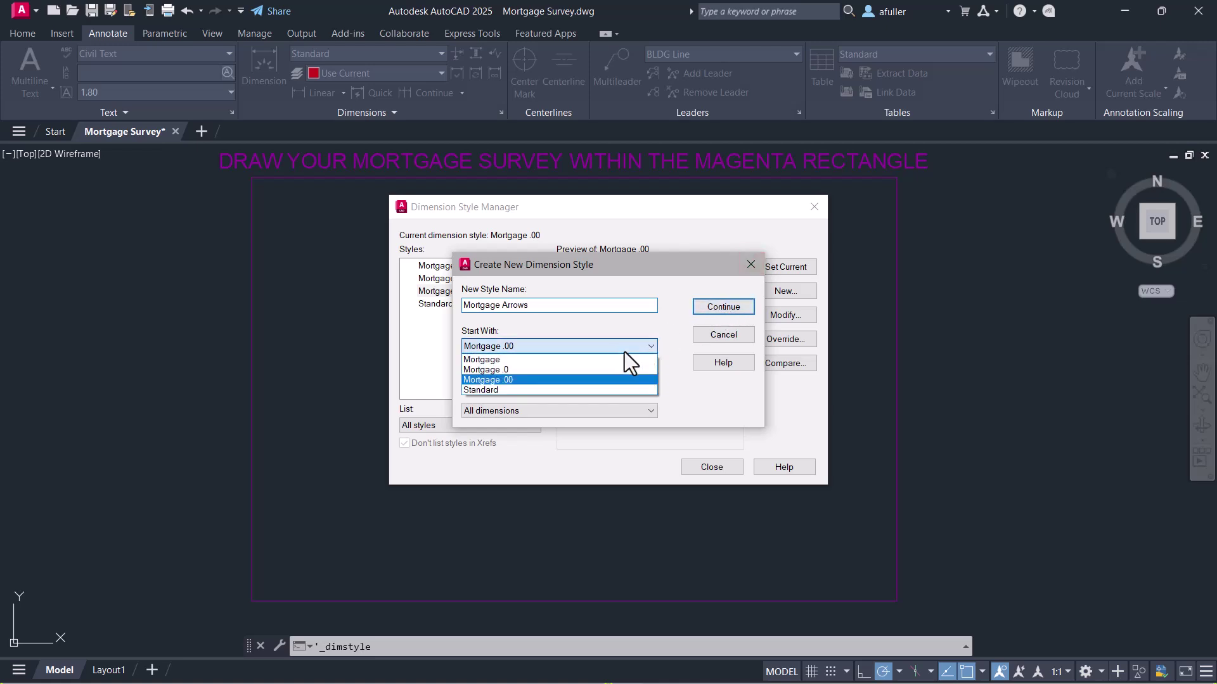
pyautogui.click(527, 360)
pyautogui.click(713, 305)
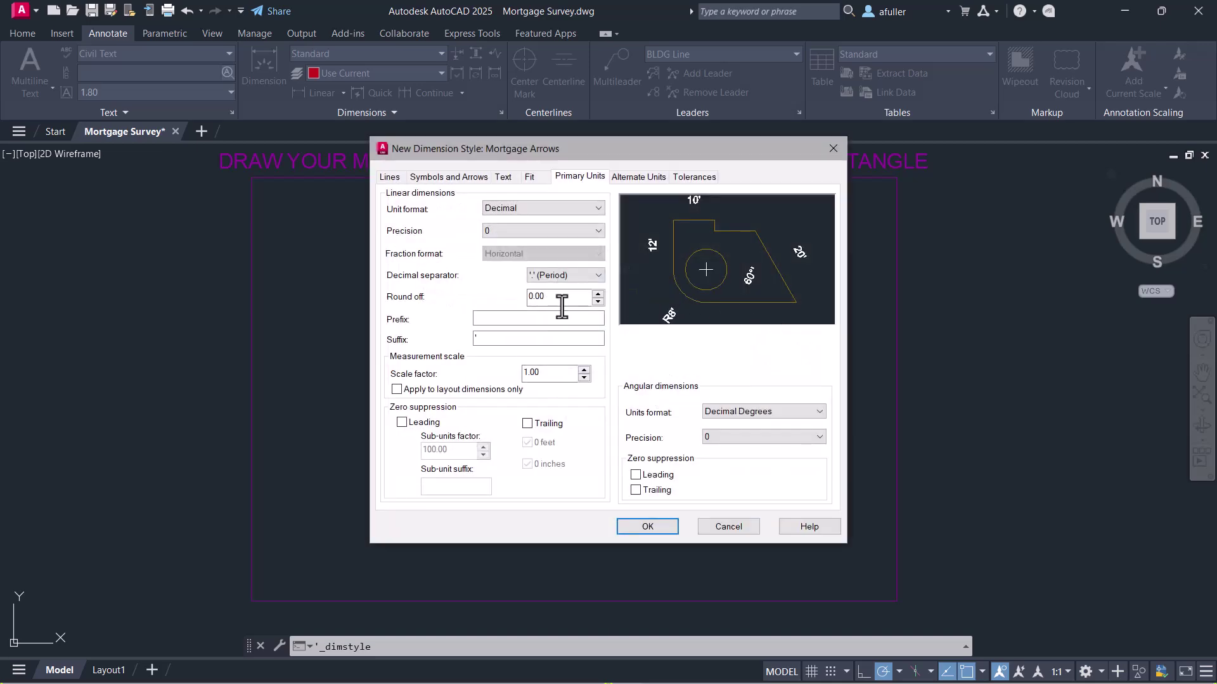
# Turn off suppression of both dimension lines in the Mortgage Arrows style and accept the style.
pyautogui.click(390, 178)
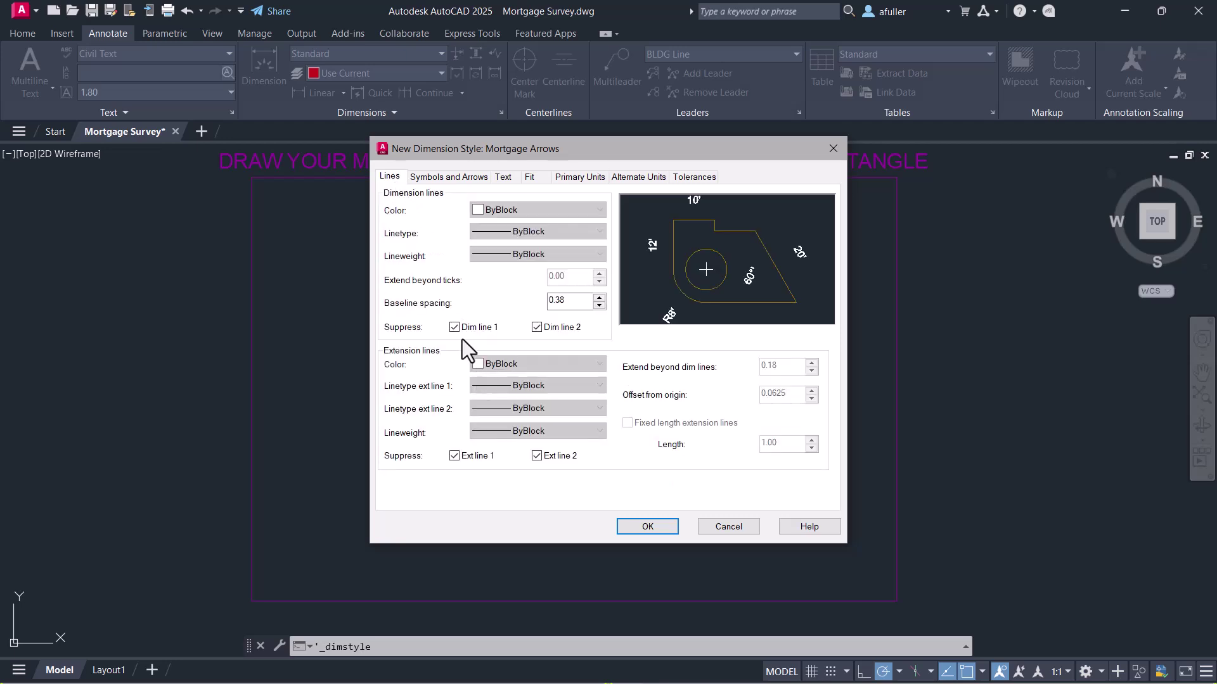
pyautogui.click(541, 331)
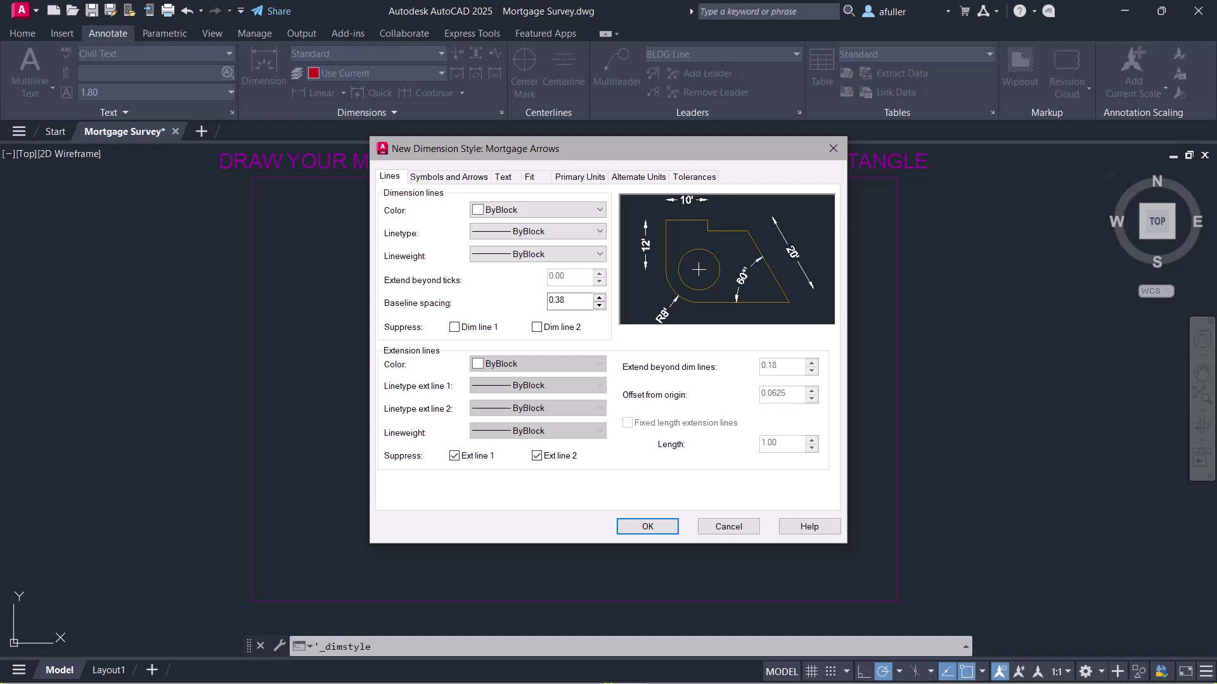
pyautogui.click(637, 532)
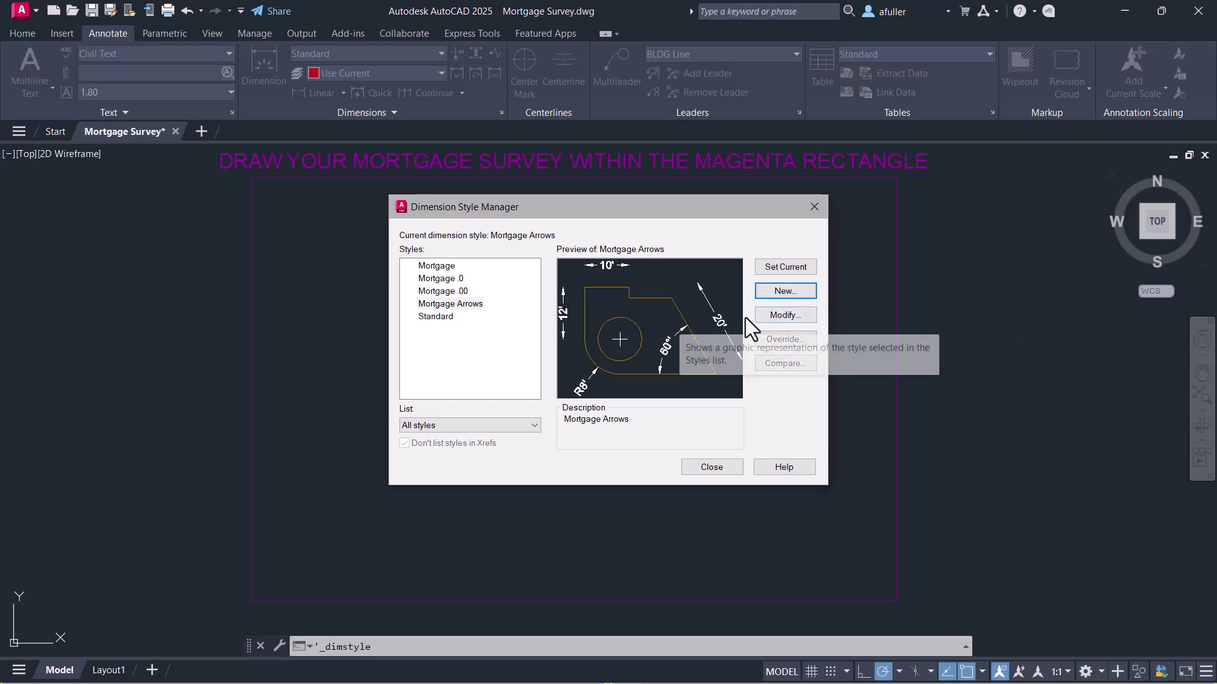
# Create a new dimension style named "Mortgage Arrows .00" based on the Mortgage Arrows style.
pyautogui.click(789, 292)
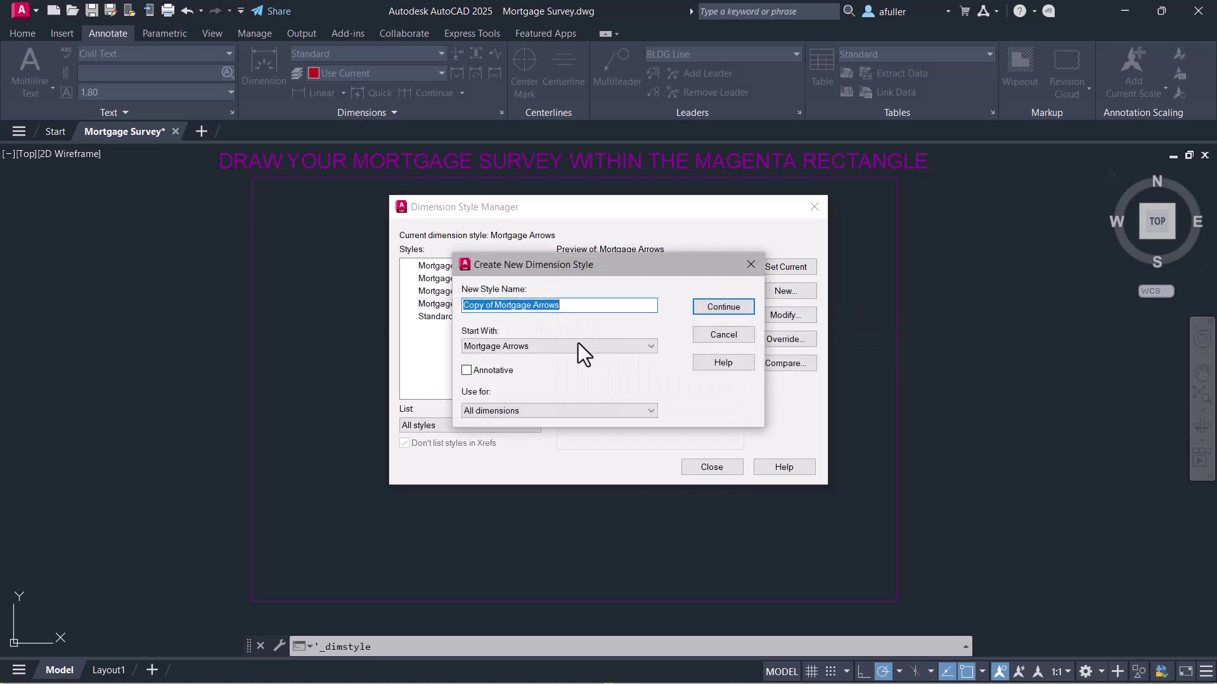
pyautogui.click(580, 305)
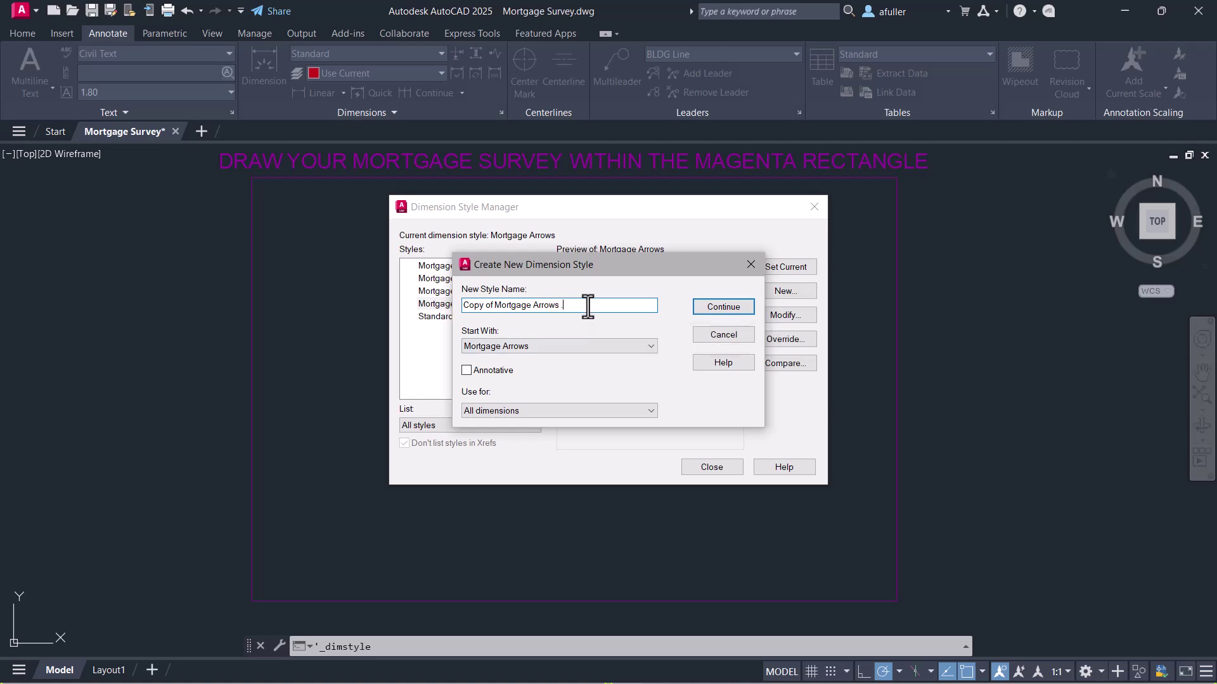
pyautogui.write('.00')
pyautogui.moveTo(494, 304); pyautogui.dragTo(436, 304)
pyautogui.press('BackSpace')
pyautogui.click(720, 305)
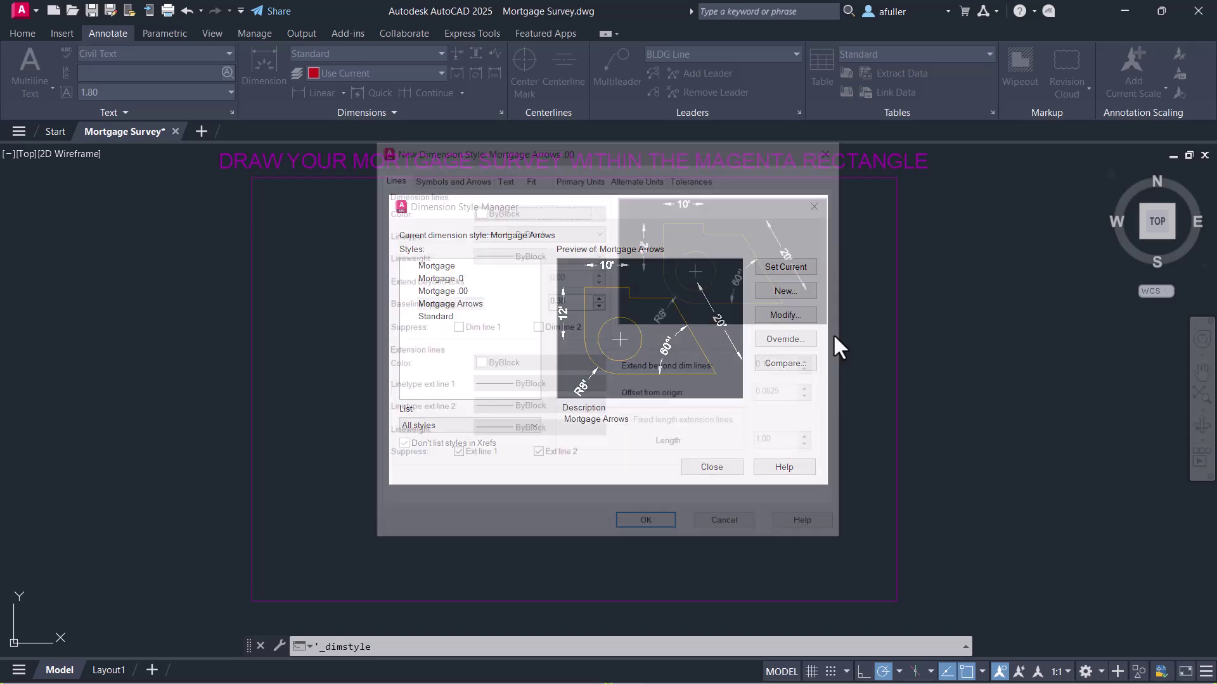
# Set the linear precision of the Mortgage Arrows .00 style to 0.00, accept it and close the Dimension Style Manager.
pyautogui.click(573, 177)
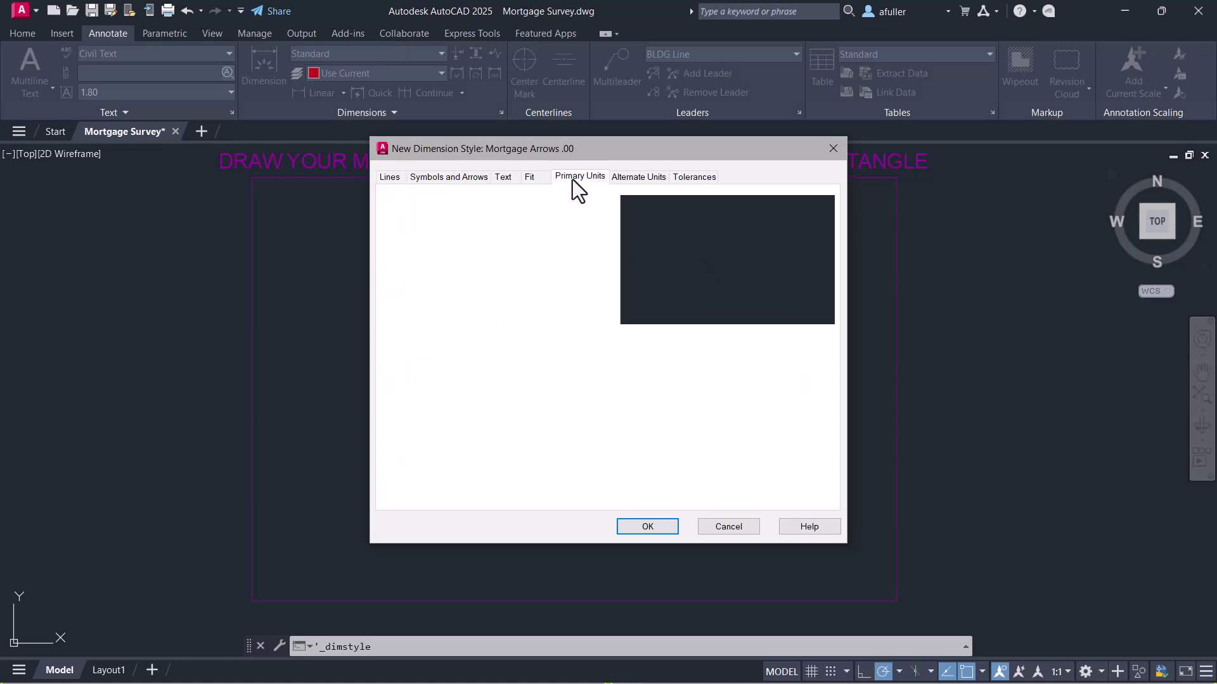
pyautogui.click(546, 232)
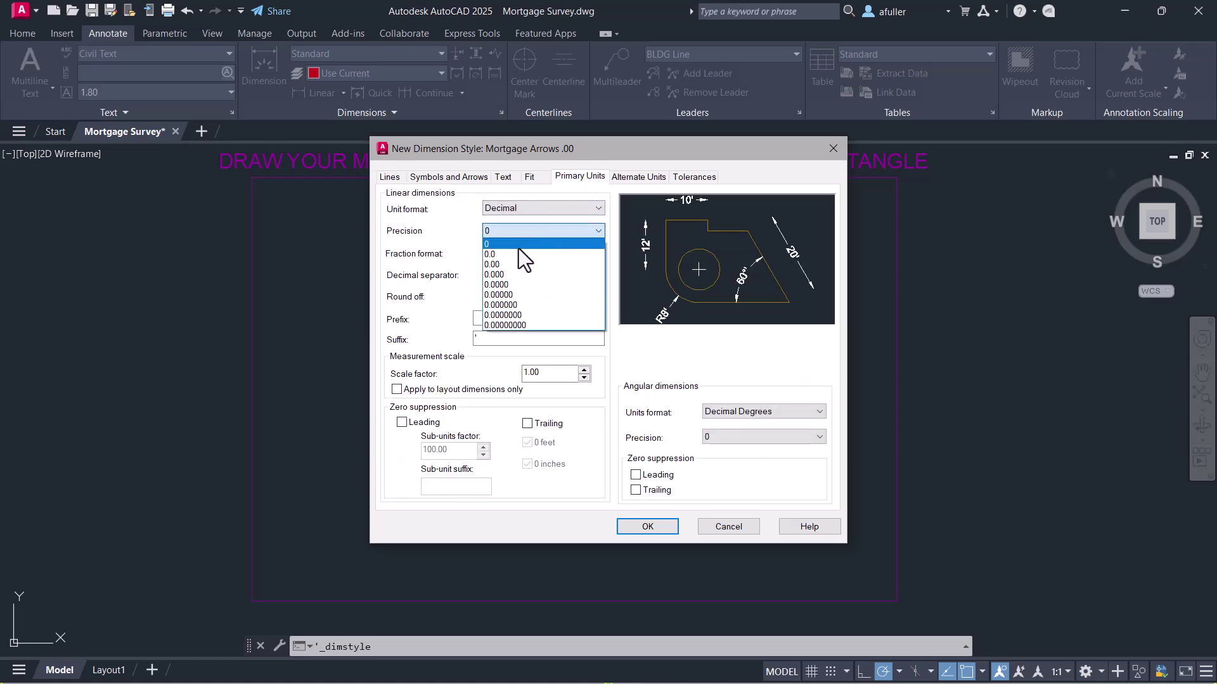
pyautogui.click(510, 265)
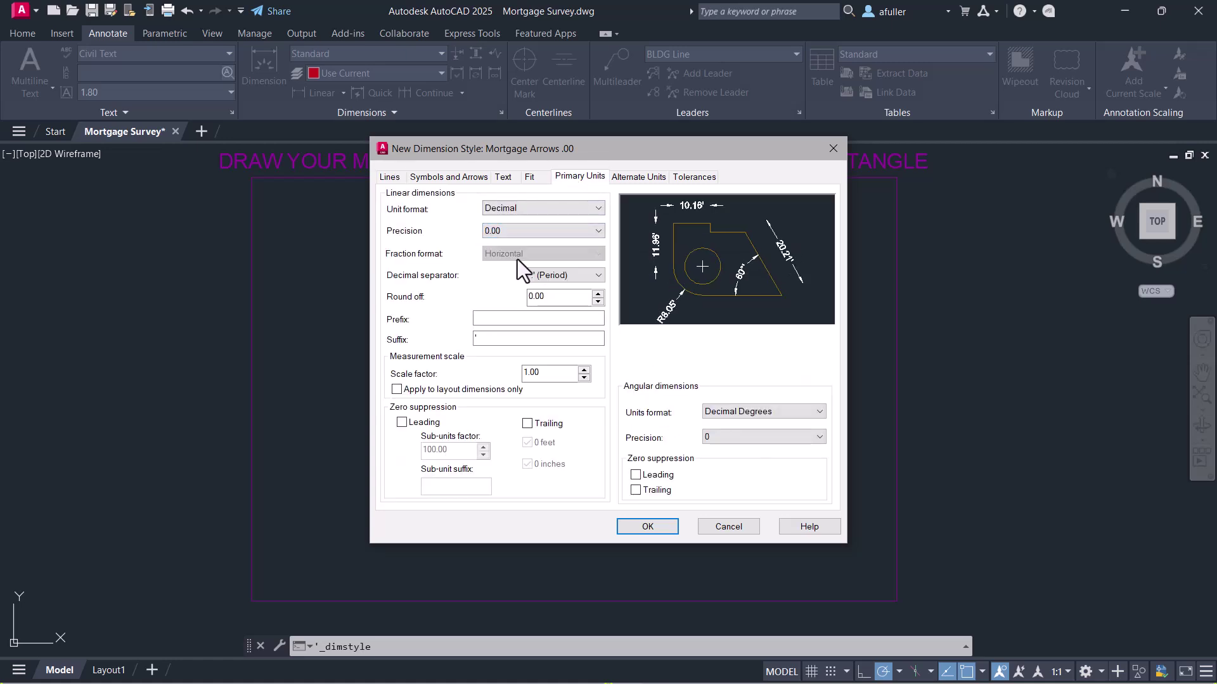
pyautogui.click(642, 527)
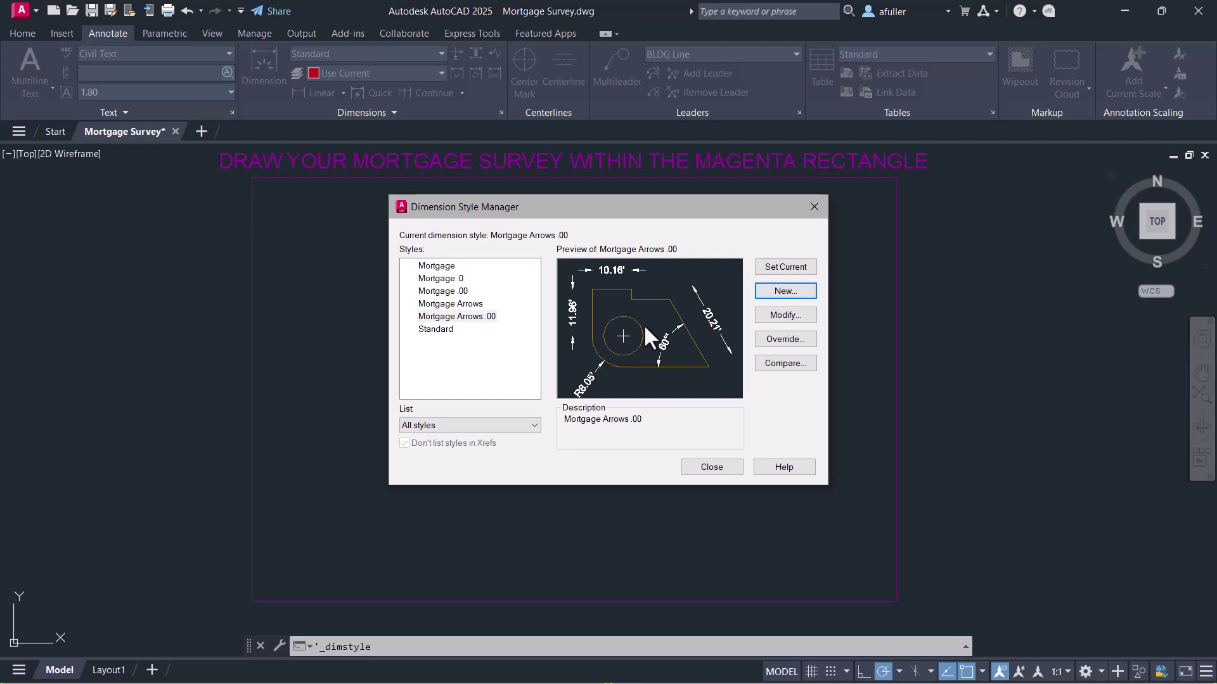
pyautogui.click(700, 469)
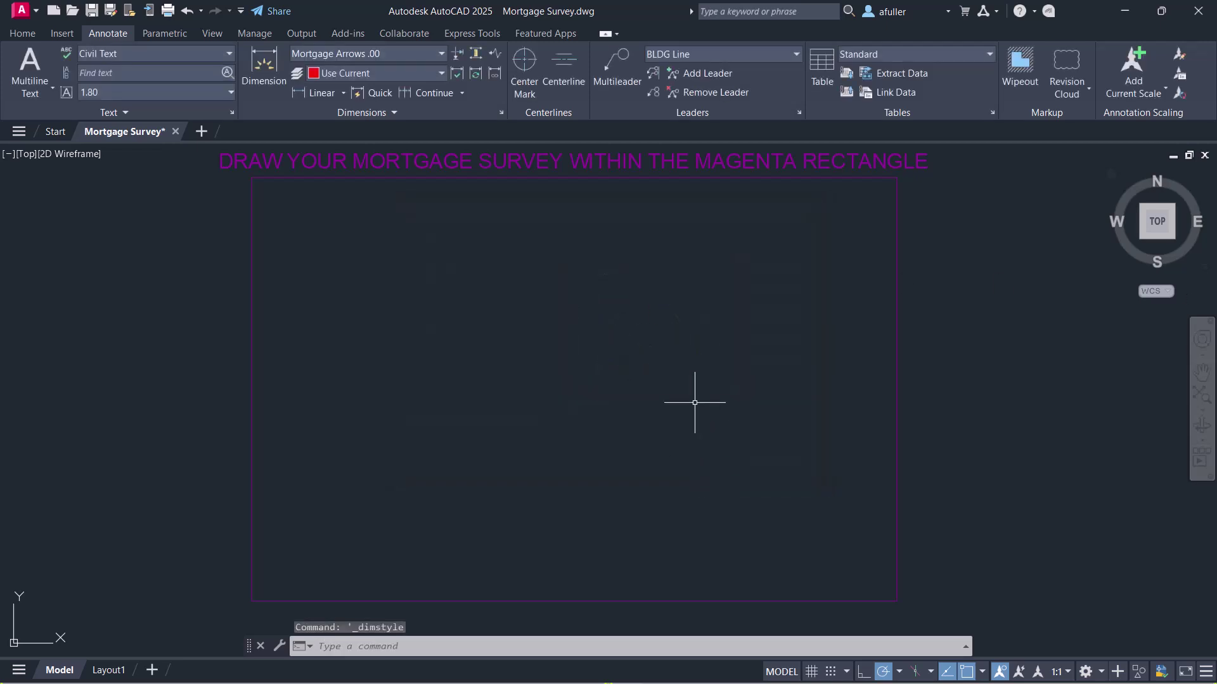